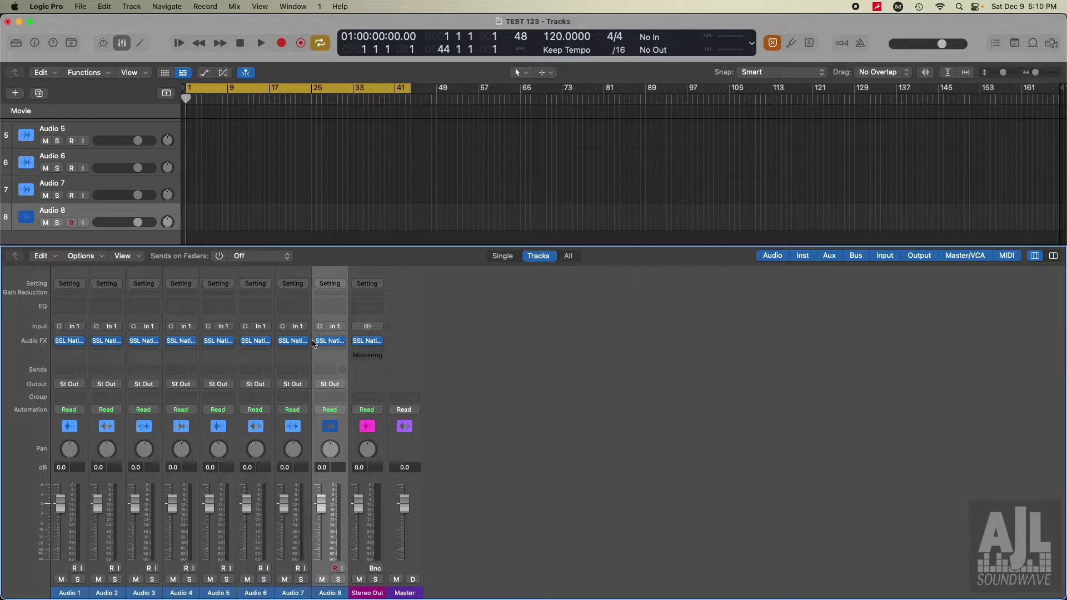
Open the SSL Native Channel Strip 2 plugin from Audio 7's Audio FX insert slot
{"action": "left_click", "coordinate": [294, 340]}
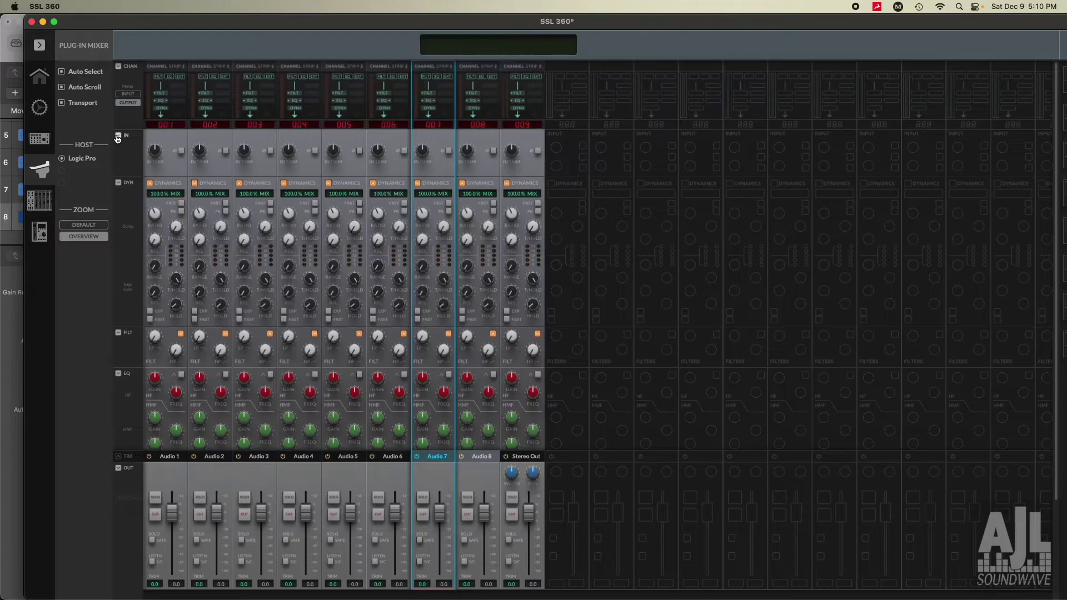
Set DAW 1 to Logic Pro and link the plug-in mixer and MIDI CC transports to DAW 1
{"action": "left_click", "coordinate": [40, 110]}
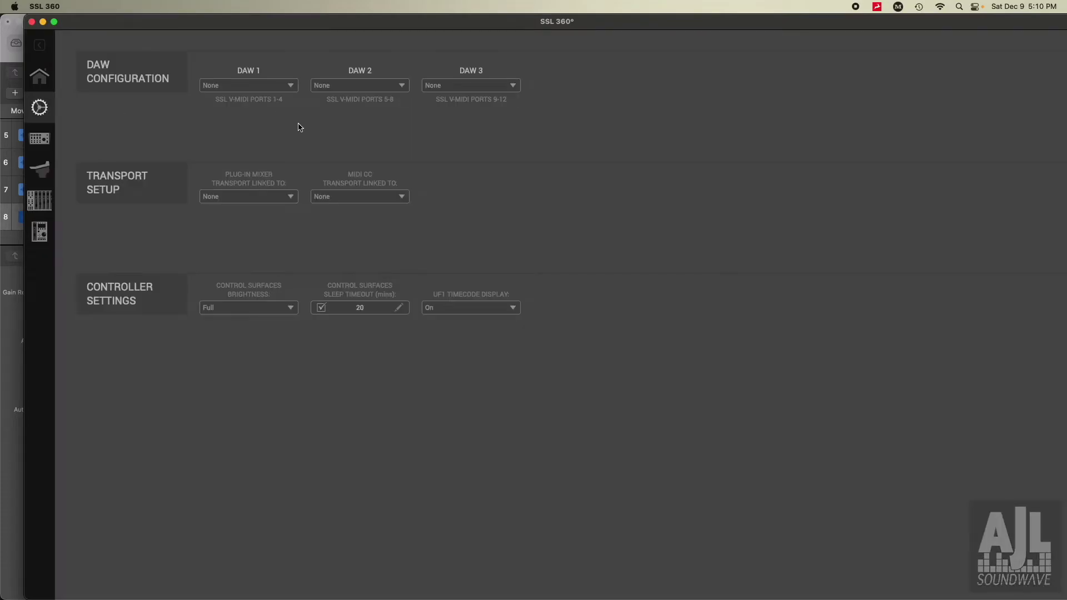
{"action": "left_click", "coordinate": [264, 89]}
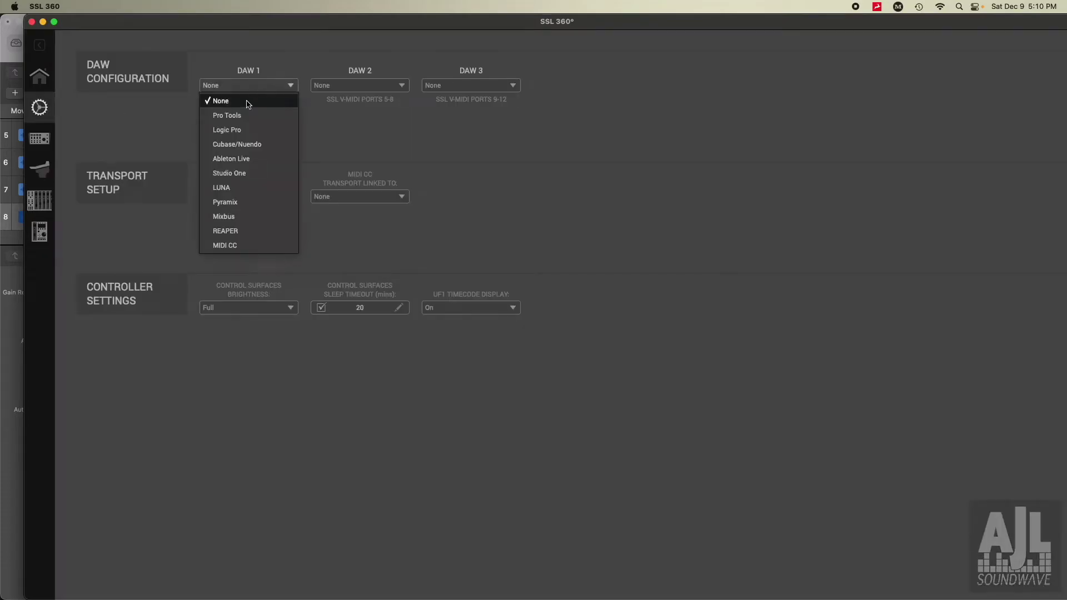
{"action": "left_click", "coordinate": [233, 127]}
{"action": "left_click", "coordinate": [247, 196]}
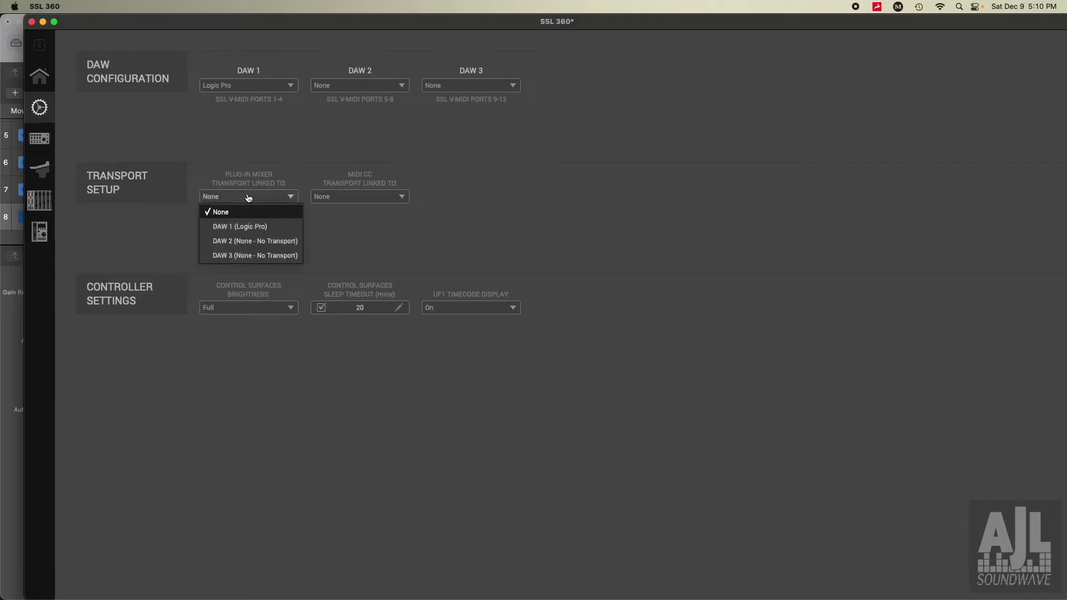
{"action": "left_click", "coordinate": [246, 226]}
{"action": "left_click", "coordinate": [356, 204]}
{"action": "left_click", "coordinate": [353, 225]}
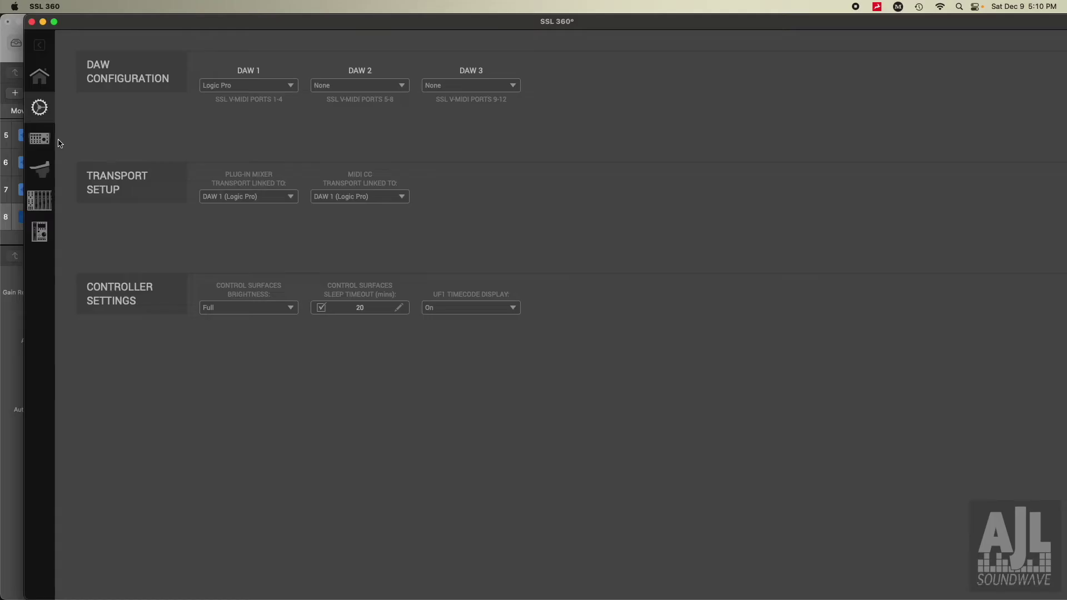
{"action": "left_click", "coordinate": [42, 167]}
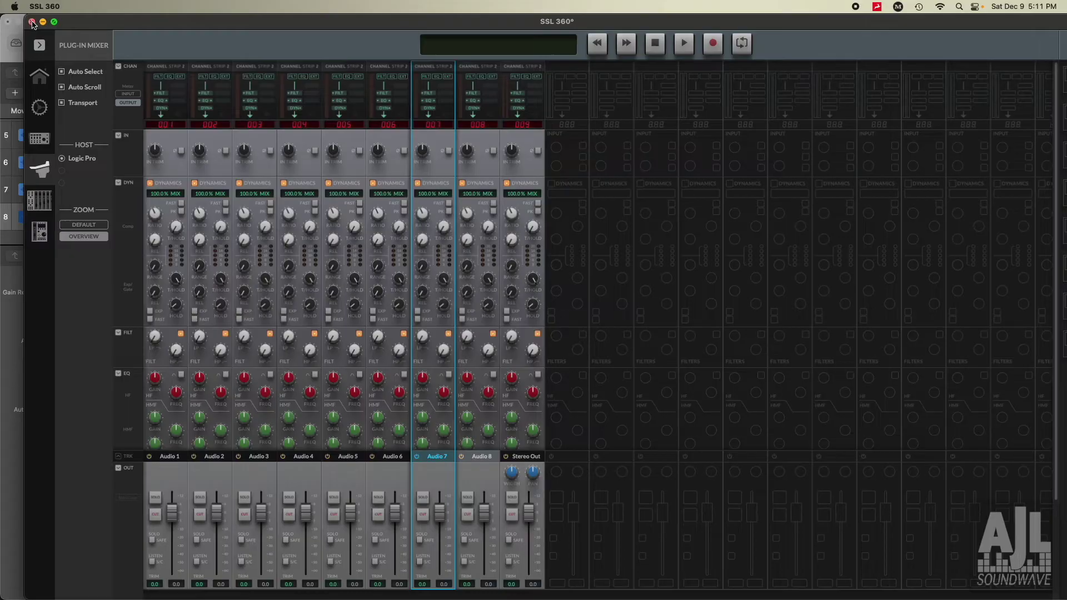
Close SSL 360 and the channel strip window, then open Logic Pro's MIDI settings
{"action": "left_click", "coordinate": [31, 24]}
{"action": "left_click", "coordinate": [343, 161]}
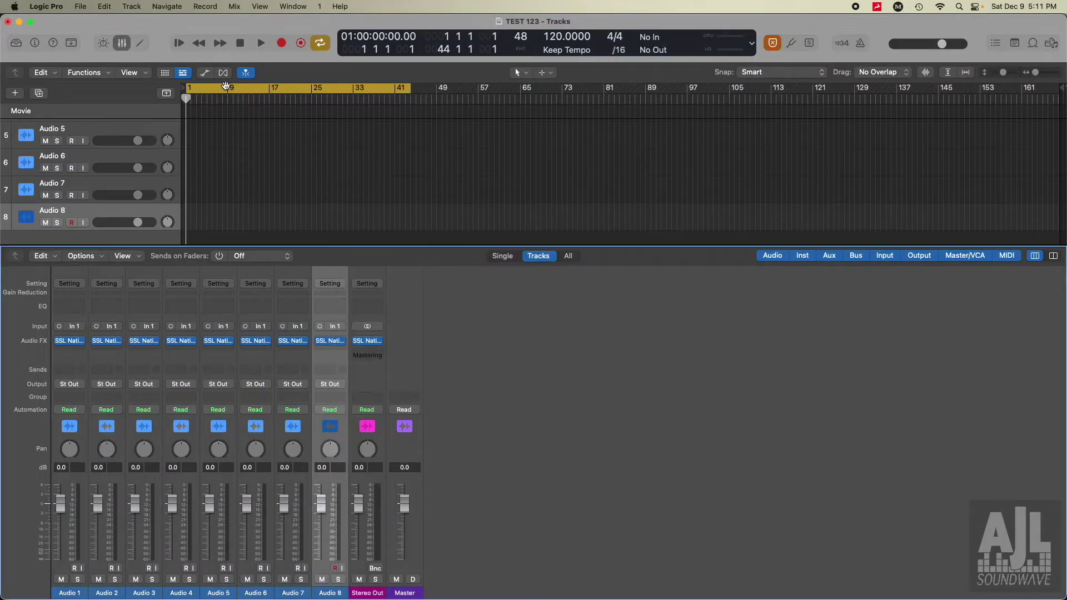
{"action": "left_click", "coordinate": [34, 7]}
{"action": "mouse_move", "coordinate": [33, 40]}
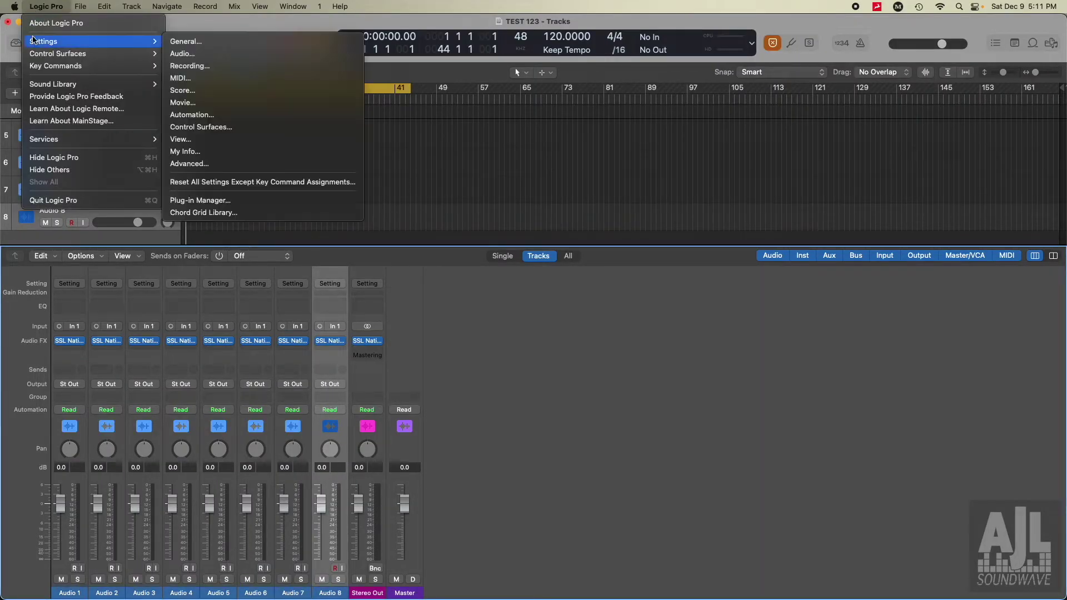
{"action": "left_click", "coordinate": [185, 78]}
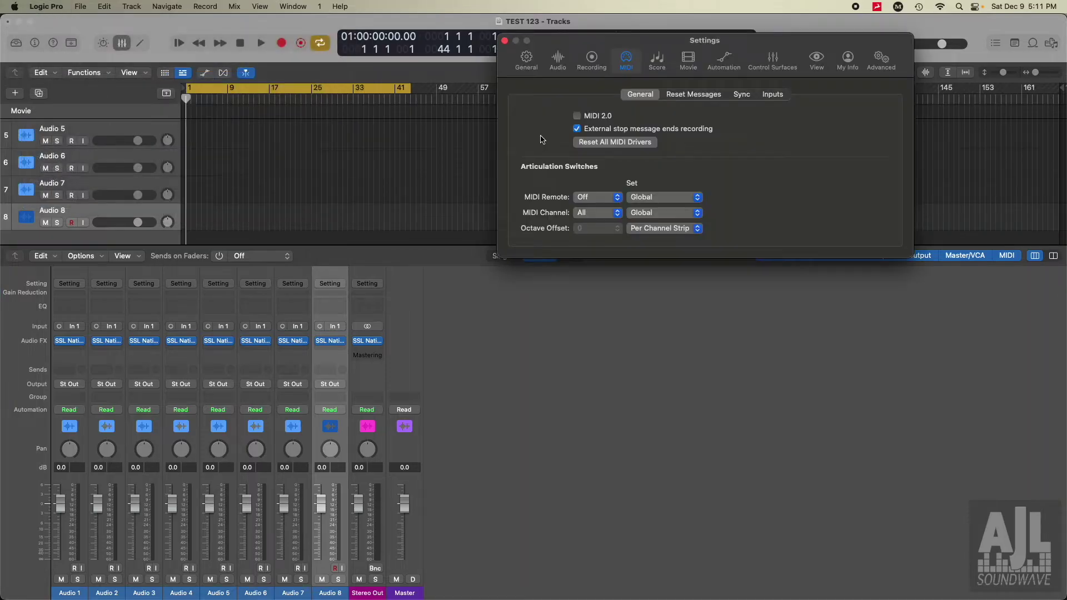
Review the MIDI input port list to confirm the SSL V-MIDI sources are enabled
{"action": "left_click", "coordinate": [773, 94]}
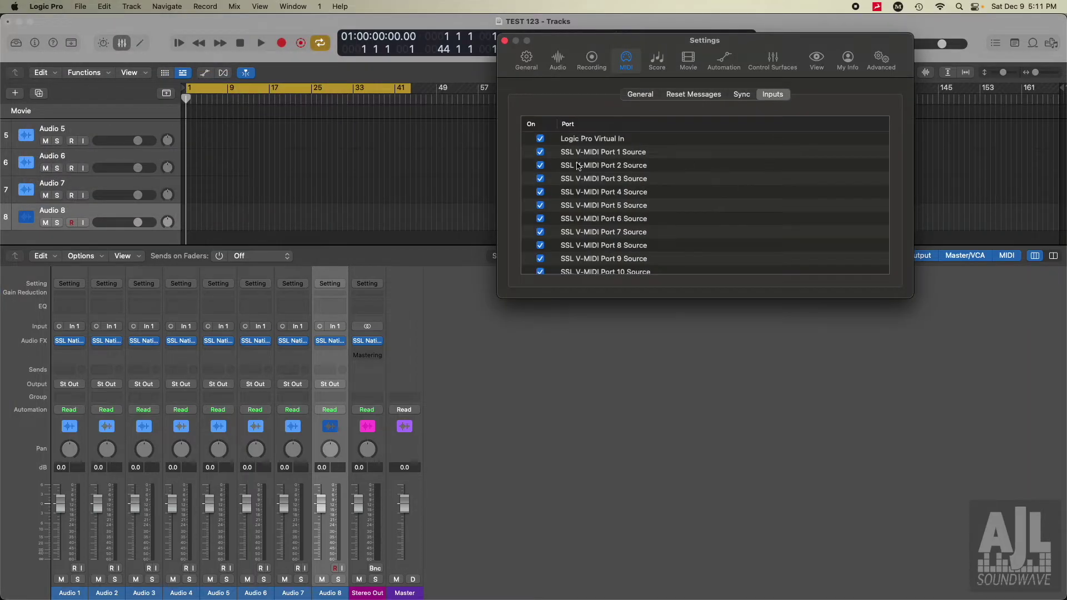
{"action": "scroll", "coordinate": [578, 166], "scroll_direction": "down", "scroll_amount": 2}
{"action": "scroll", "coordinate": [578, 165], "scroll_direction": "up", "scroll_amount": 2}
{"action": "scroll", "coordinate": [579, 166], "scroll_direction": "down", "scroll_amount": 3}
{"action": "scroll", "coordinate": [578, 166], "scroll_direction": "up", "scroll_amount": 3}
{"action": "scroll", "coordinate": [622, 243], "scroll_direction": "down", "scroll_amount": 3}
{"action": "scroll", "coordinate": [622, 243], "scroll_direction": "up", "scroll_amount": 3}
Open Control Surface Setup from the Control Surfaces settings, showing only the Oxygen 49
{"action": "left_click", "coordinate": [772, 60]}
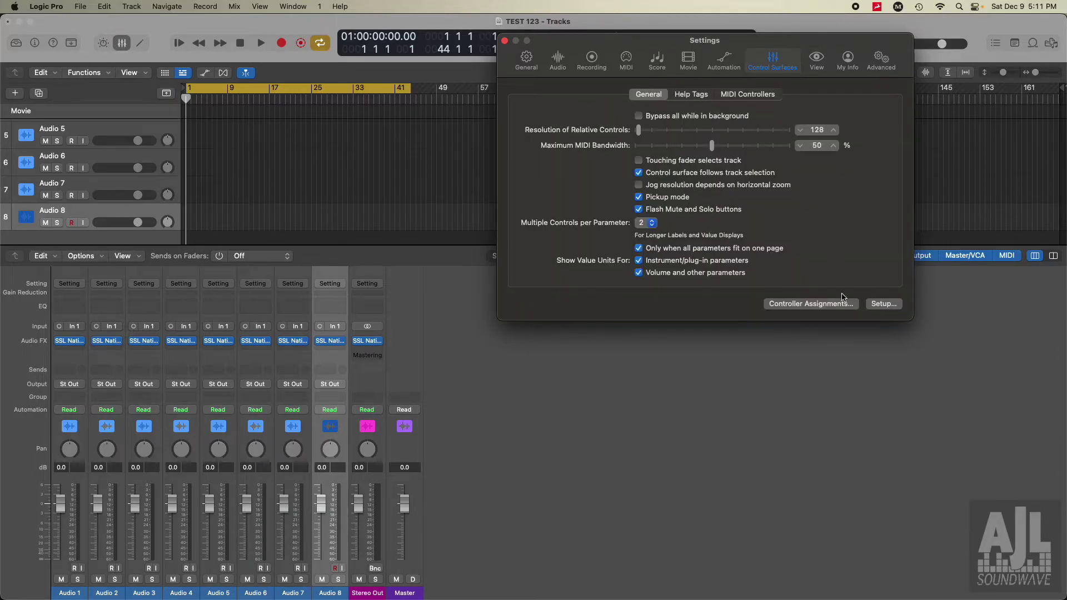
{"action": "left_click", "coordinate": [883, 305]}
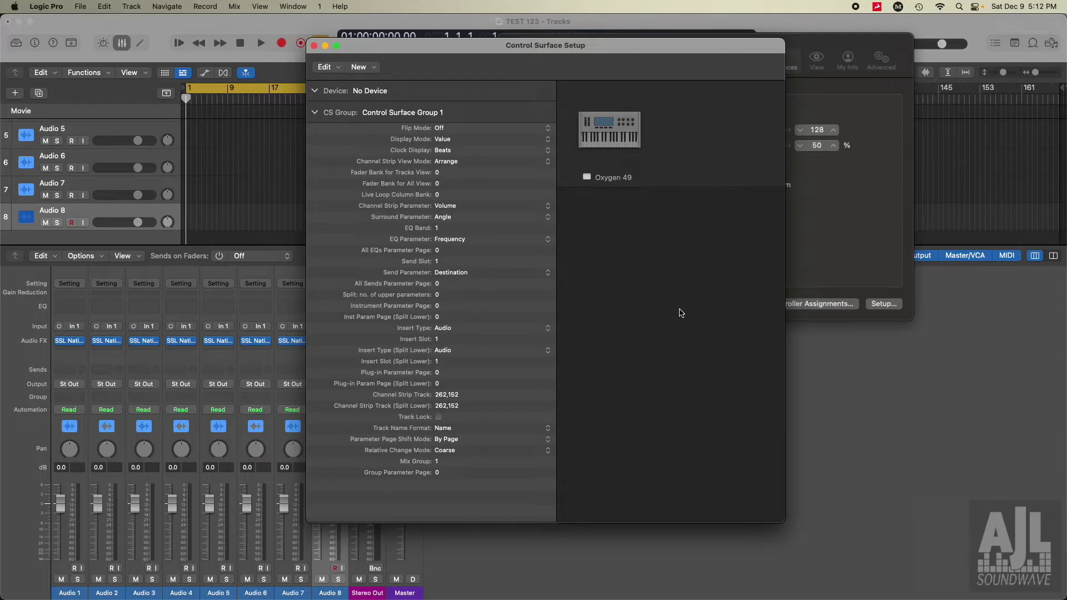
Choose the Mackie Designs Mackie Control model from the New > Install list
{"action": "left_click", "coordinate": [358, 67]}
{"action": "left_click", "coordinate": [368, 81]}
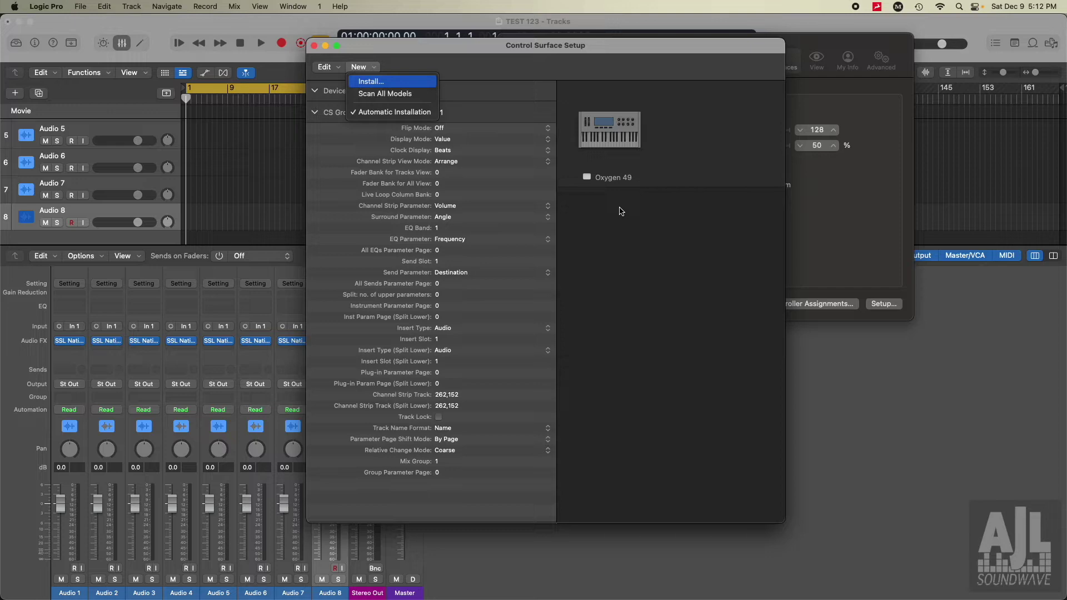
{"action": "scroll", "coordinate": [399, 317], "scroll_direction": "down", "scroll_amount": 10}
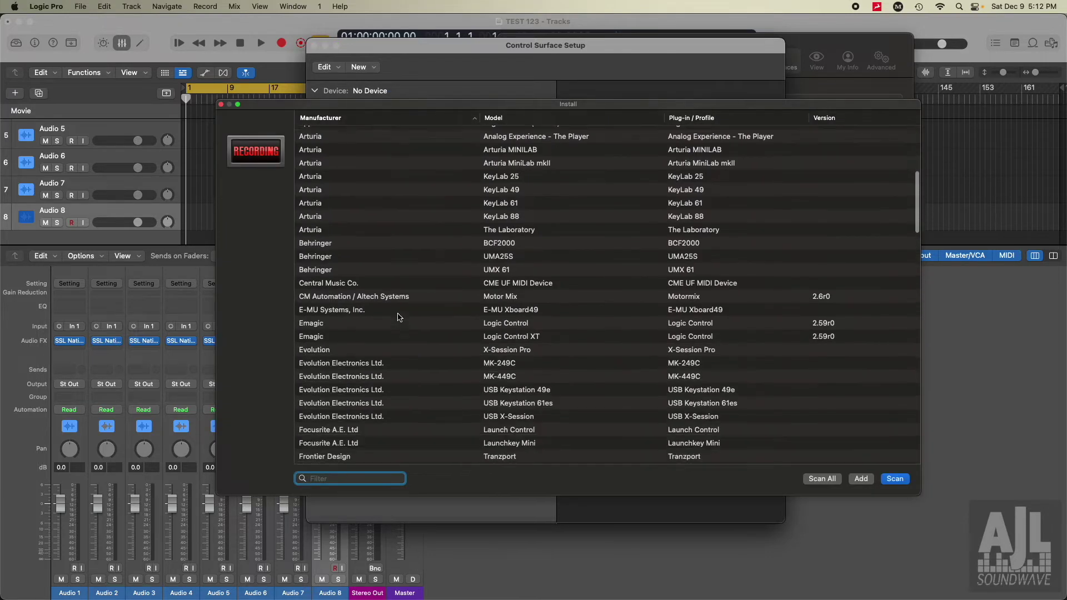
{"action": "scroll", "coordinate": [399, 317], "scroll_direction": "down", "scroll_amount": 15}
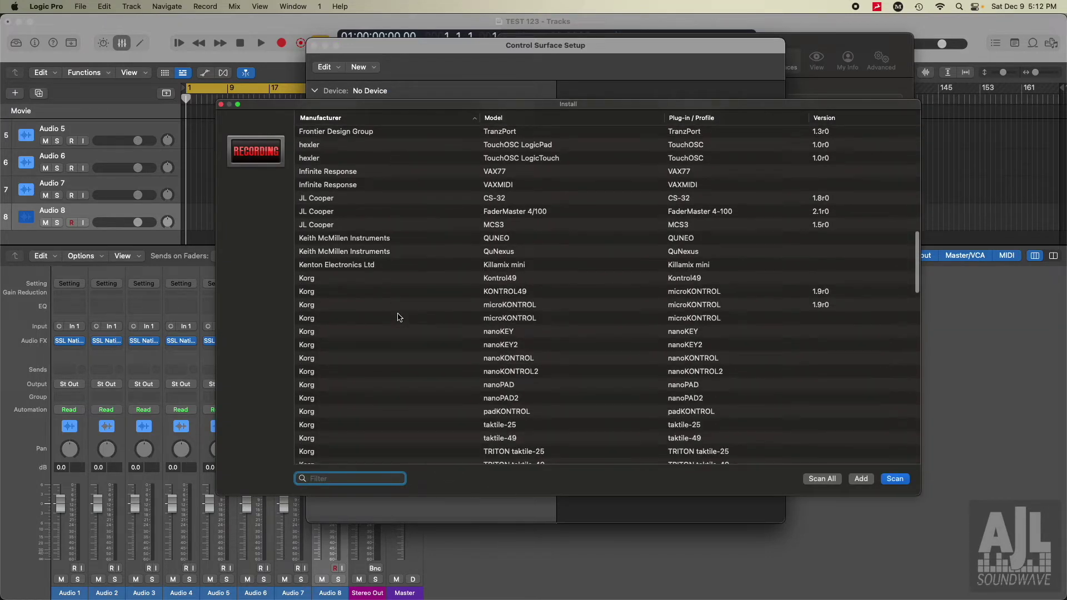
{"action": "scroll", "coordinate": [398, 318], "scroll_direction": "down", "scroll_amount": 10}
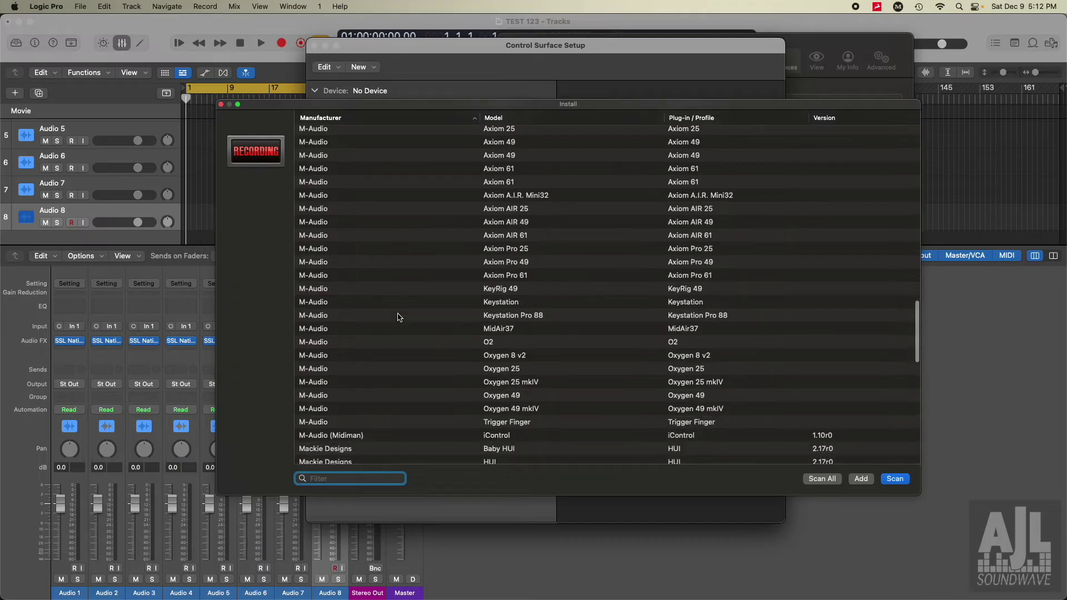
{"action": "scroll", "coordinate": [505, 342], "scroll_direction": "up", "scroll_amount": 1}
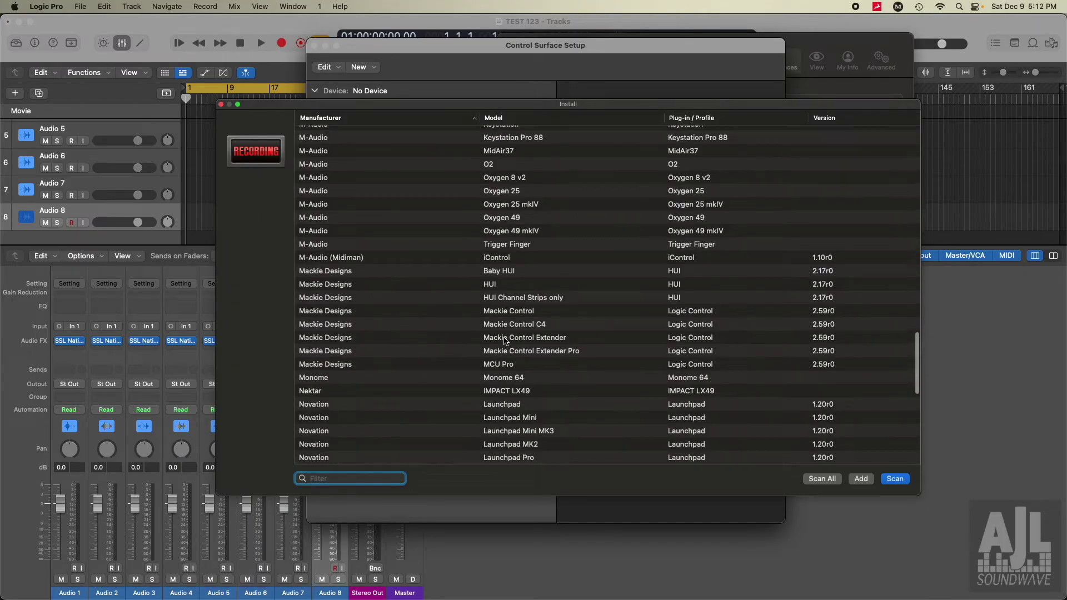
{"action": "left_click", "coordinate": [511, 315]}
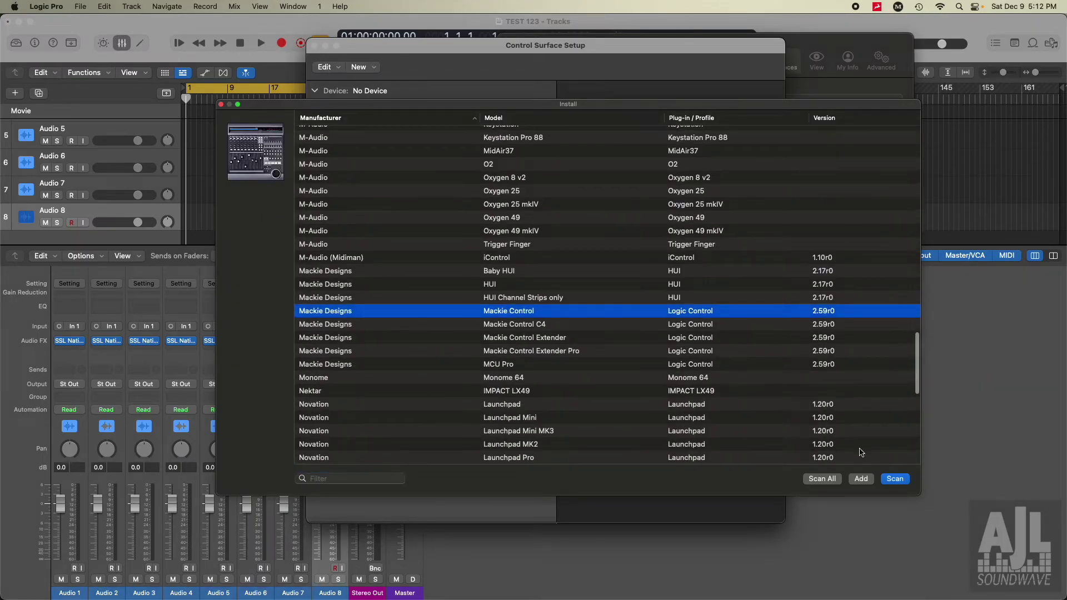
Route the Mackie Control's output and input to SSL V-MIDI Port 1
{"action": "left_click", "coordinate": [221, 104]}
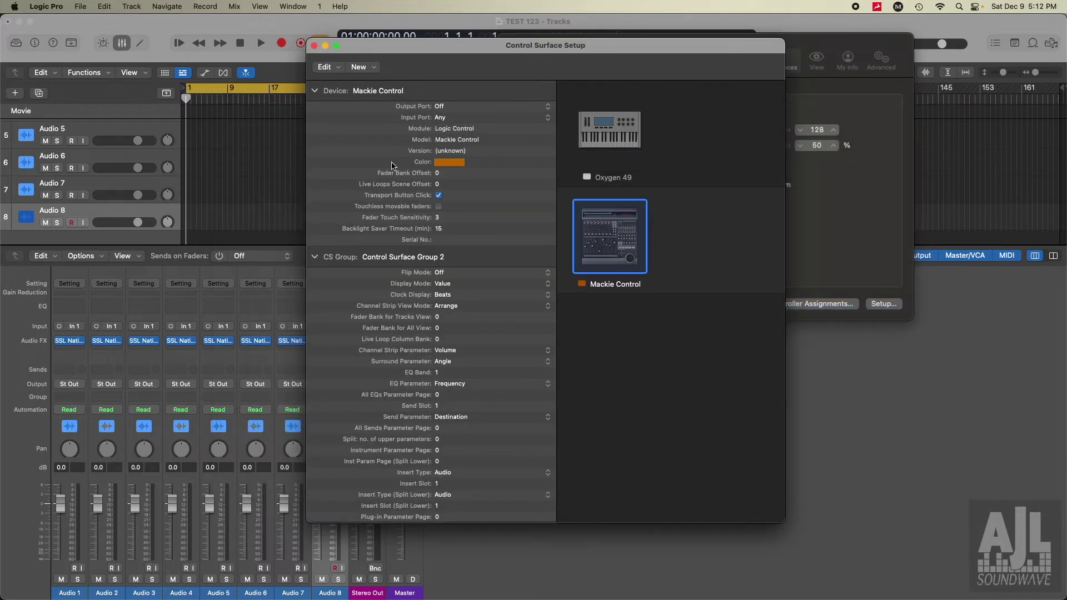
{"action": "left_click", "coordinate": [496, 106]}
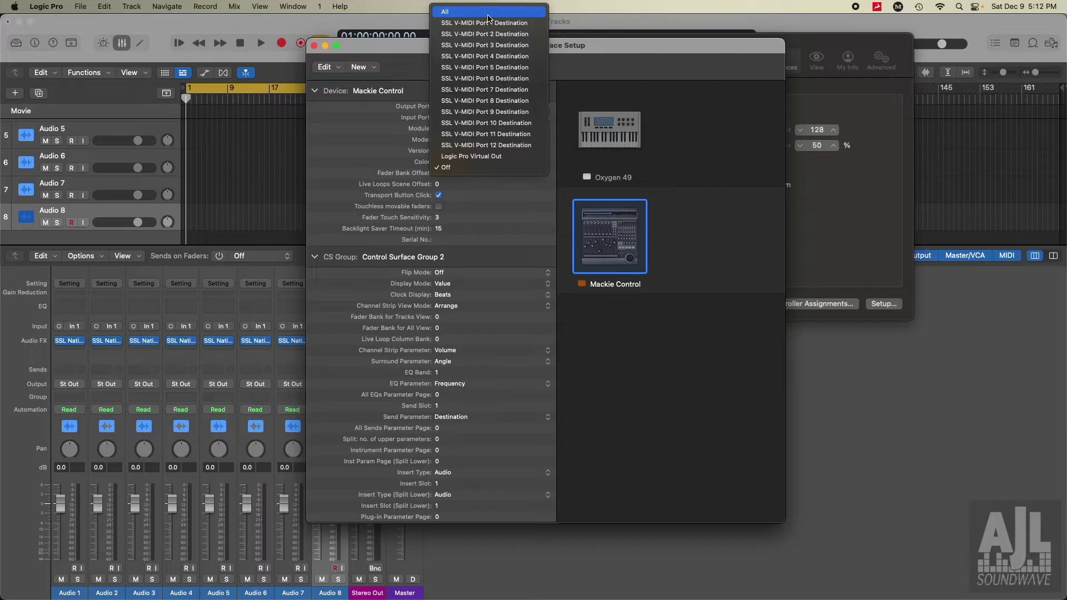
{"action": "left_click", "coordinate": [488, 23]}
{"action": "left_click", "coordinate": [478, 119]}
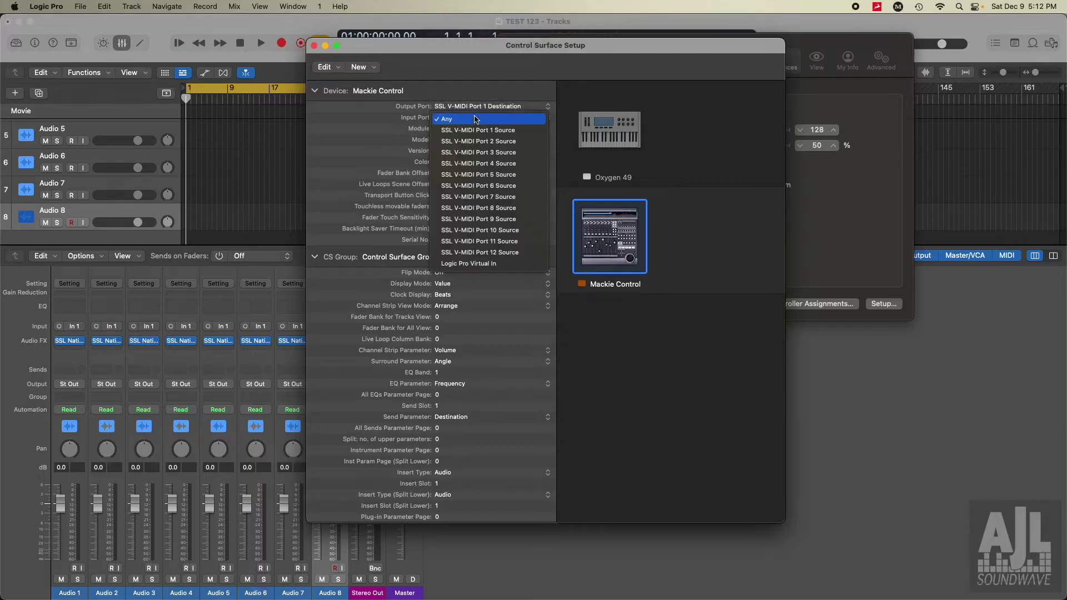
{"action": "left_click", "coordinate": [484, 131]}
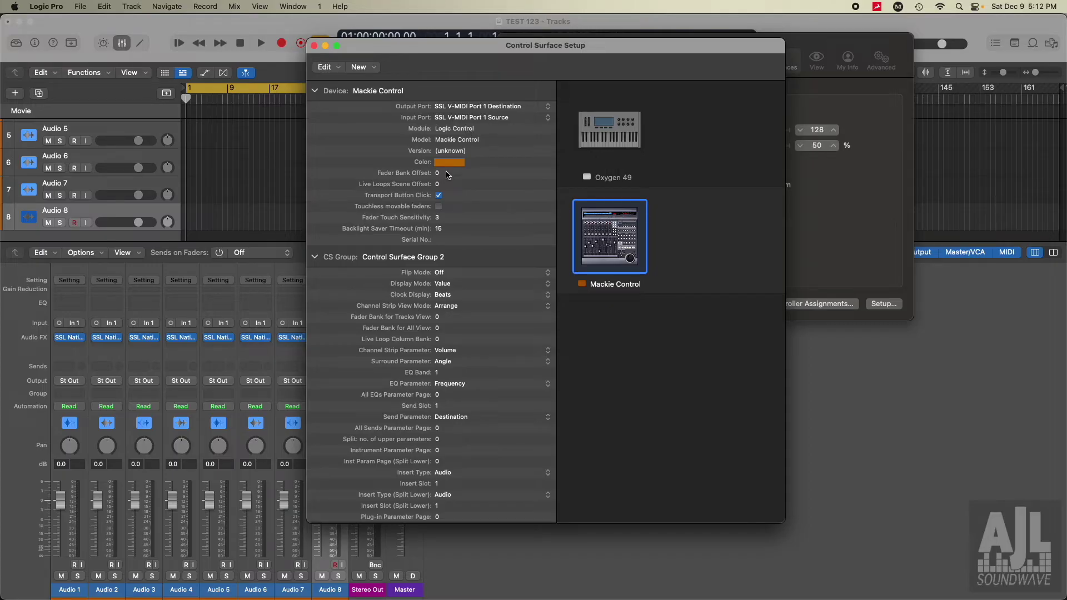
Set the Mackie Control clock display to SMPTE and its Tracks View fader bank to 32
{"action": "left_click", "coordinate": [447, 294]}
{"action": "left_click", "coordinate": [460, 311]}
{"action": "double_click", "coordinate": [437, 319]}
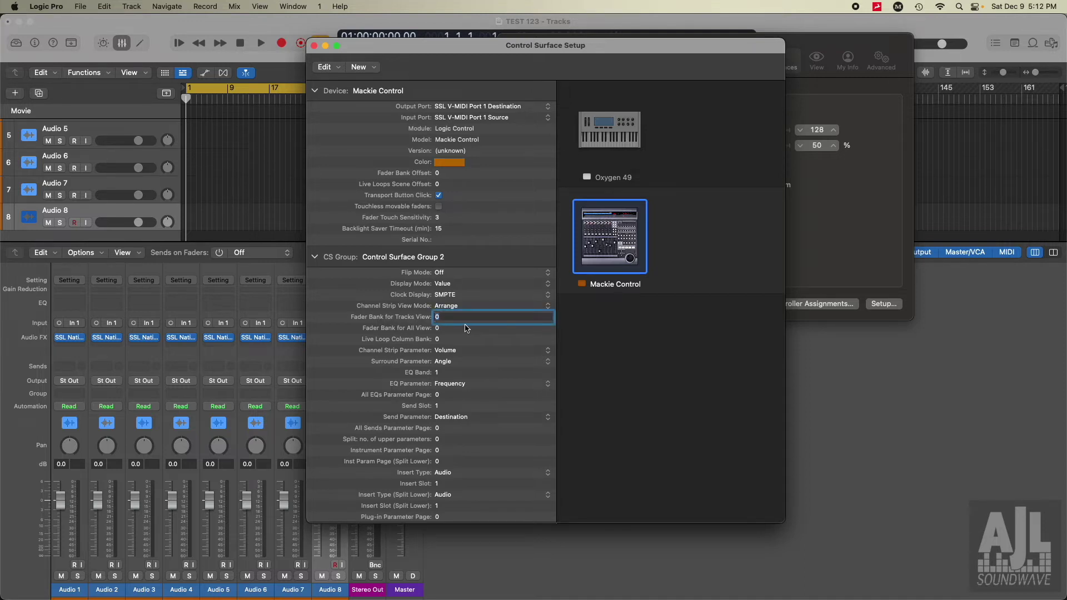
{"action": "type", "text": "32"}
{"action": "left_click", "coordinate": [612, 407]}
{"action": "scroll", "coordinate": [466, 353], "scroll_direction": "down", "scroll_amount": 1}
{"action": "scroll", "coordinate": [466, 353], "scroll_direction": "down", "scroll_amount": 4}
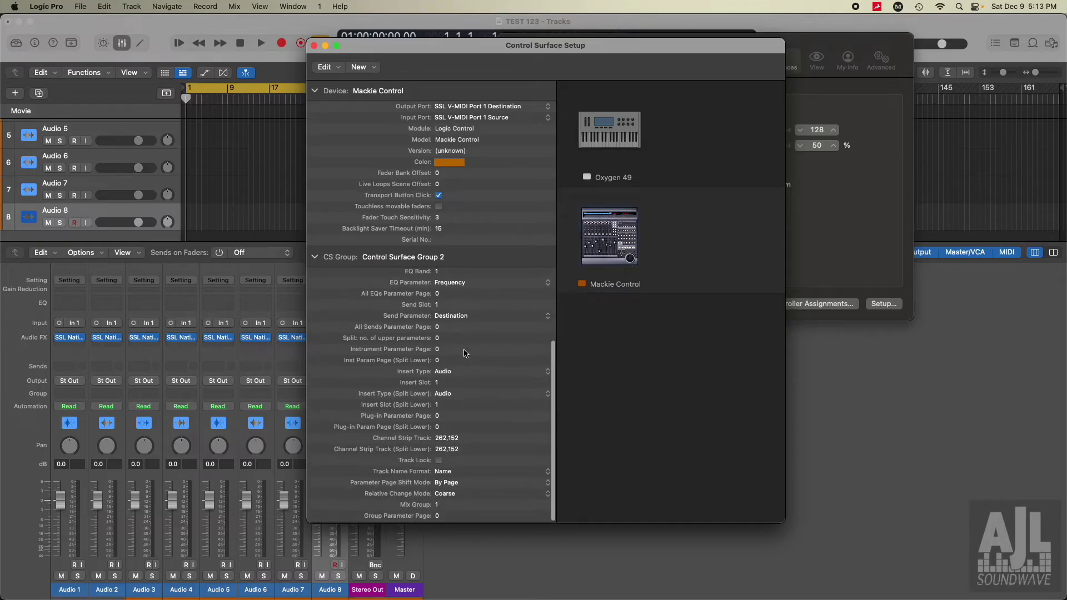
{"action": "scroll", "coordinate": [466, 354], "scroll_direction": "up", "scroll_amount": 5}
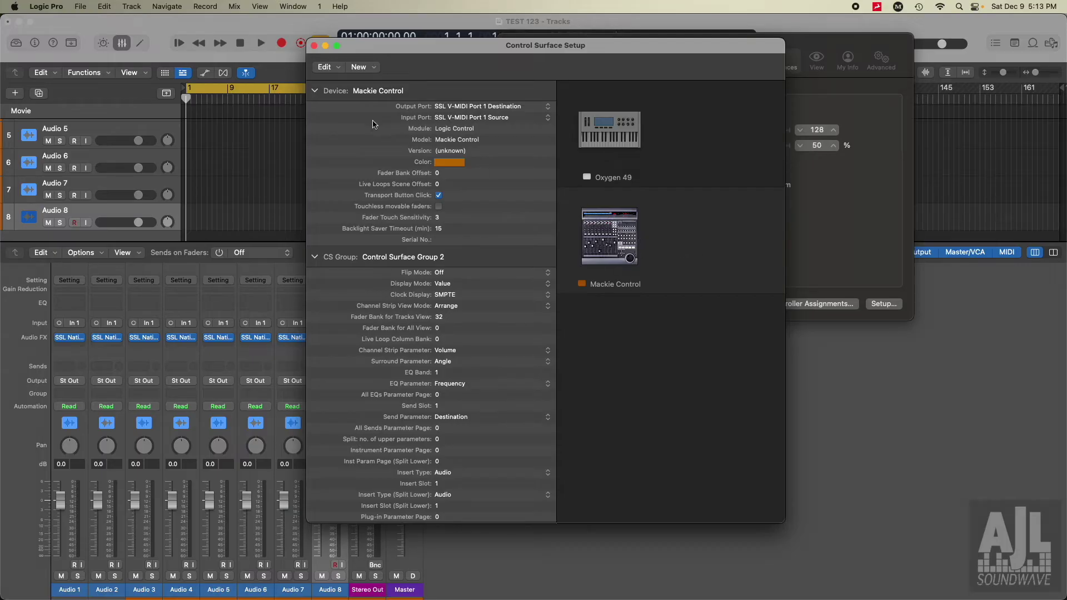
{"action": "left_click", "coordinate": [367, 70]}
Install a Mackie Control Extender and confirm adding it alongside the Mackie Control
{"action": "left_click", "coordinate": [372, 82]}
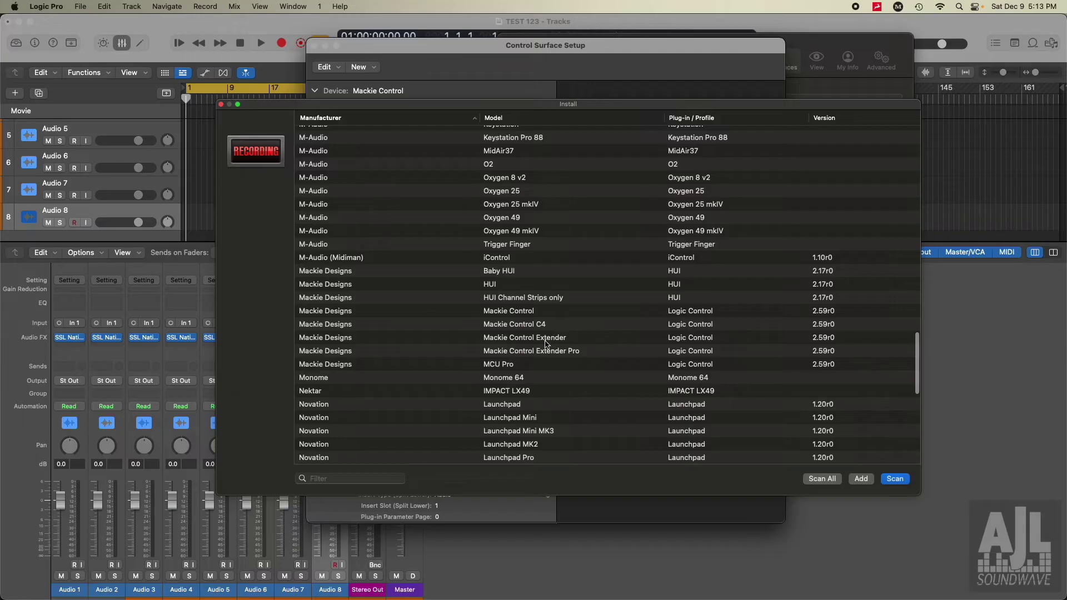
{"action": "left_click", "coordinate": [551, 343]}
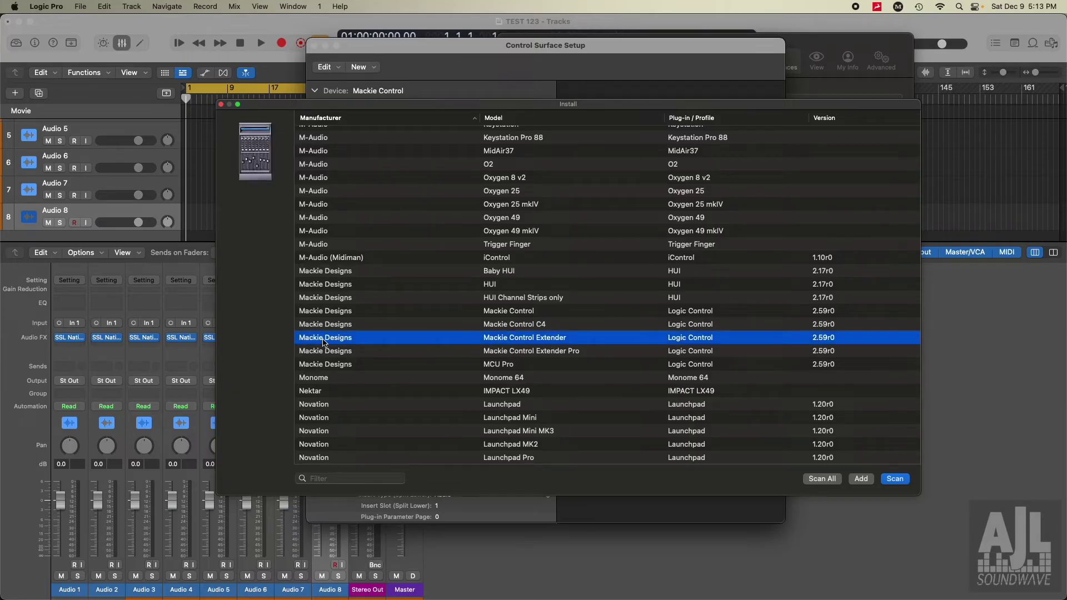
{"action": "left_click", "coordinate": [537, 350]}
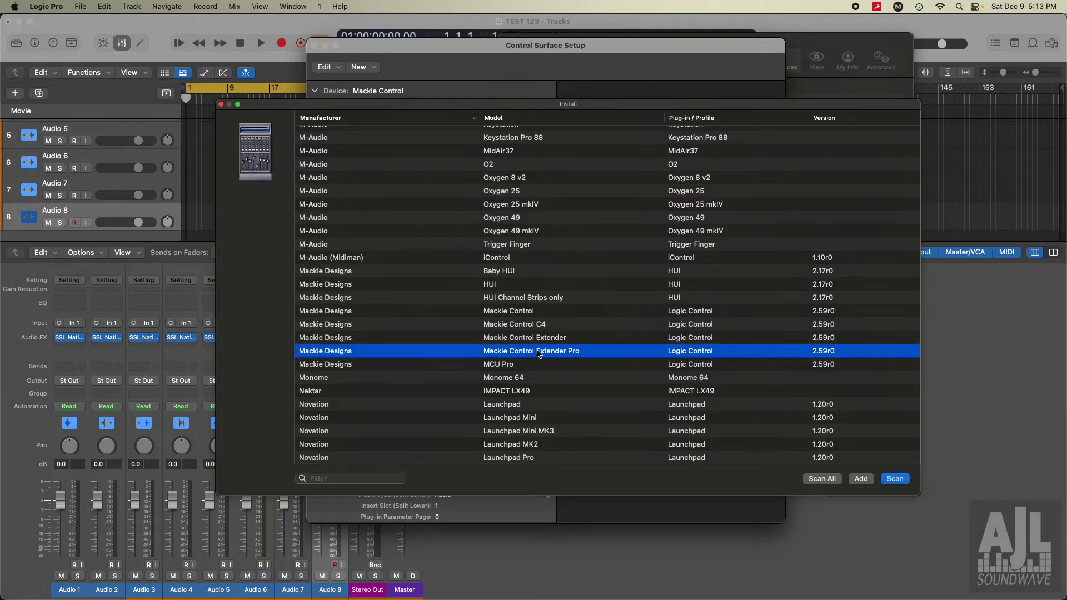
{"action": "left_click", "coordinate": [538, 339]}
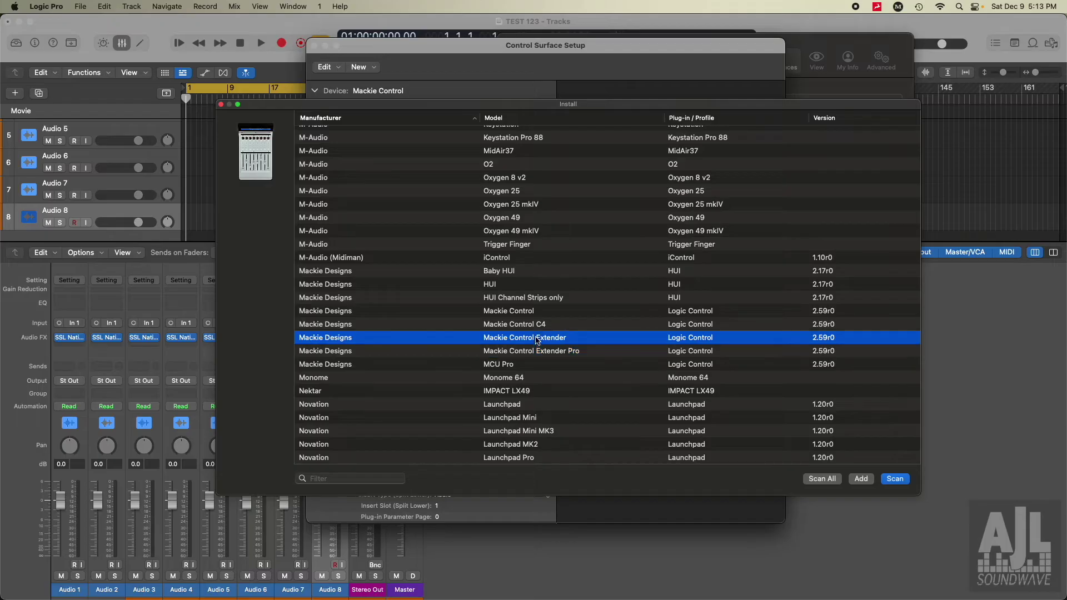
{"action": "left_click", "coordinate": [861, 479]}
{"action": "left_click", "coordinate": [568, 249]}
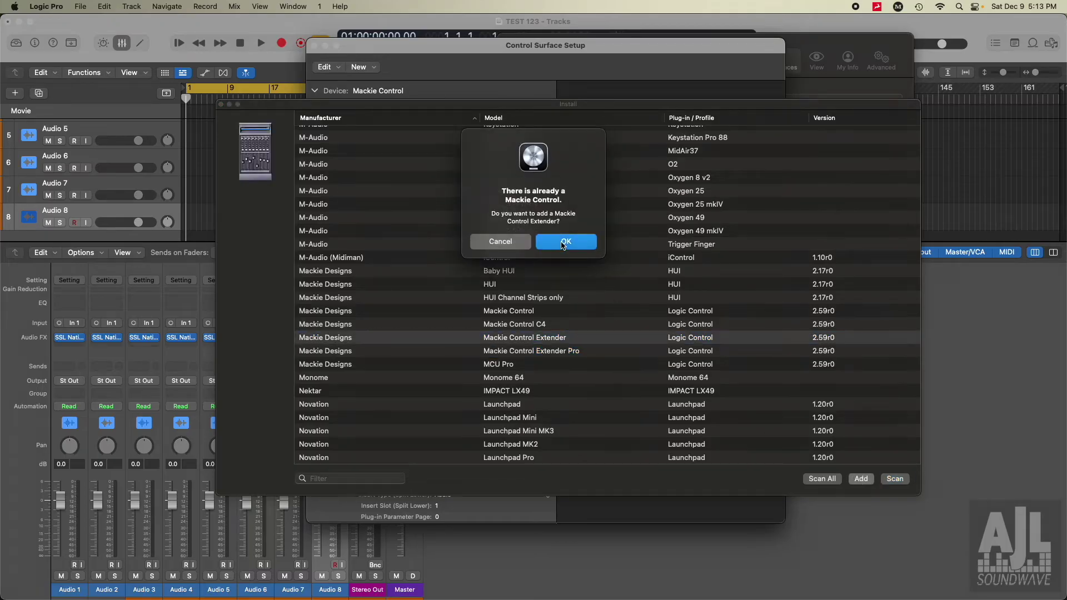
Route the first extender to SSL V-MIDI Port 2 in and out, with fader bank offset 8
{"action": "left_click", "coordinate": [222, 106]}
{"action": "left_click", "coordinate": [454, 106]}
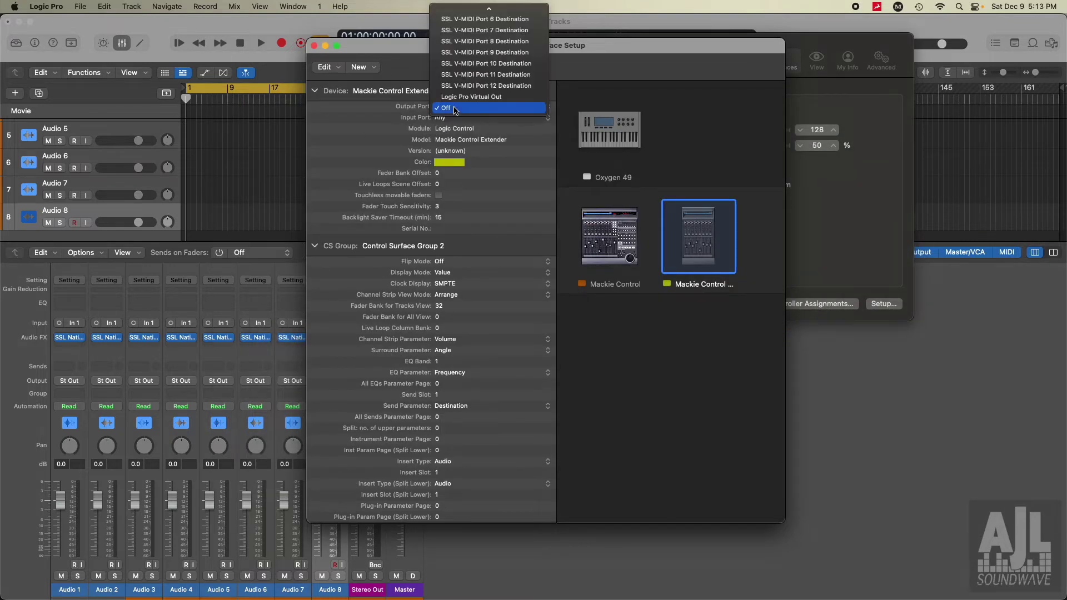
{"action": "left_click", "coordinate": [476, 34]}
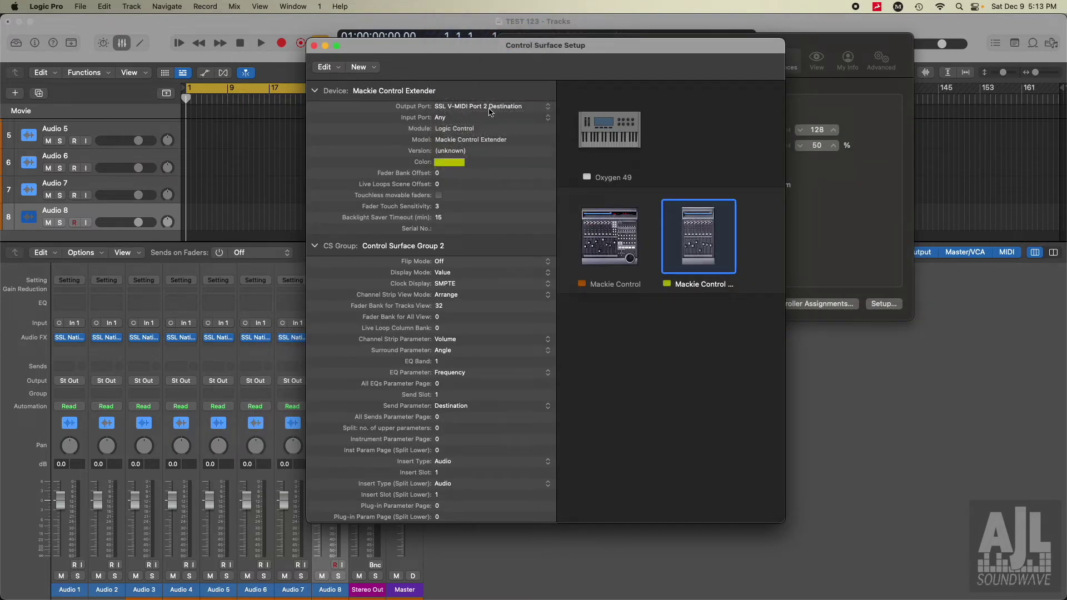
{"action": "left_click", "coordinate": [451, 118]}
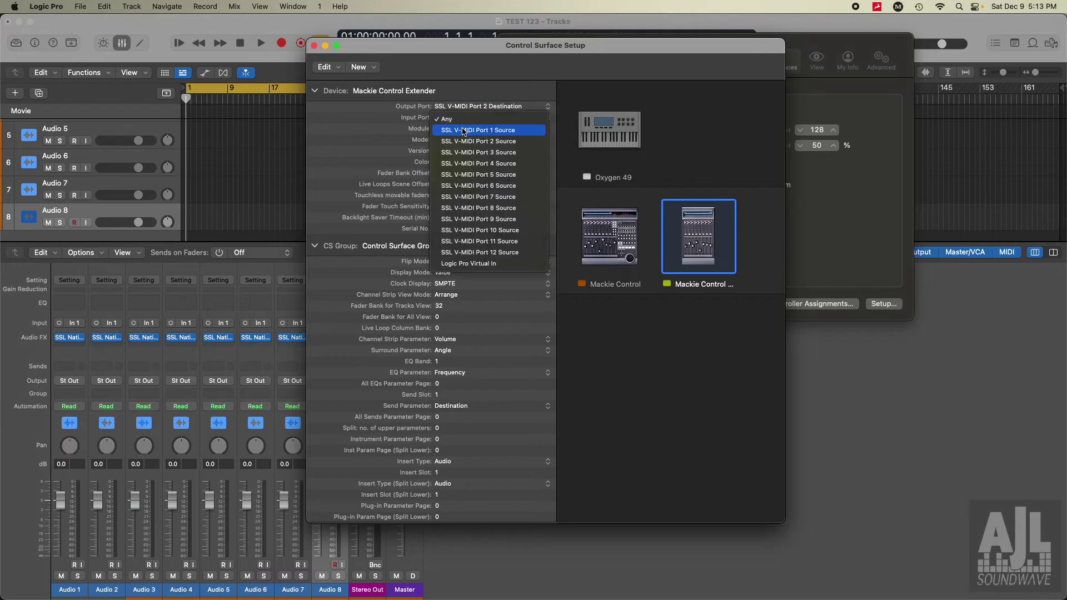
{"action": "left_click", "coordinate": [466, 140]}
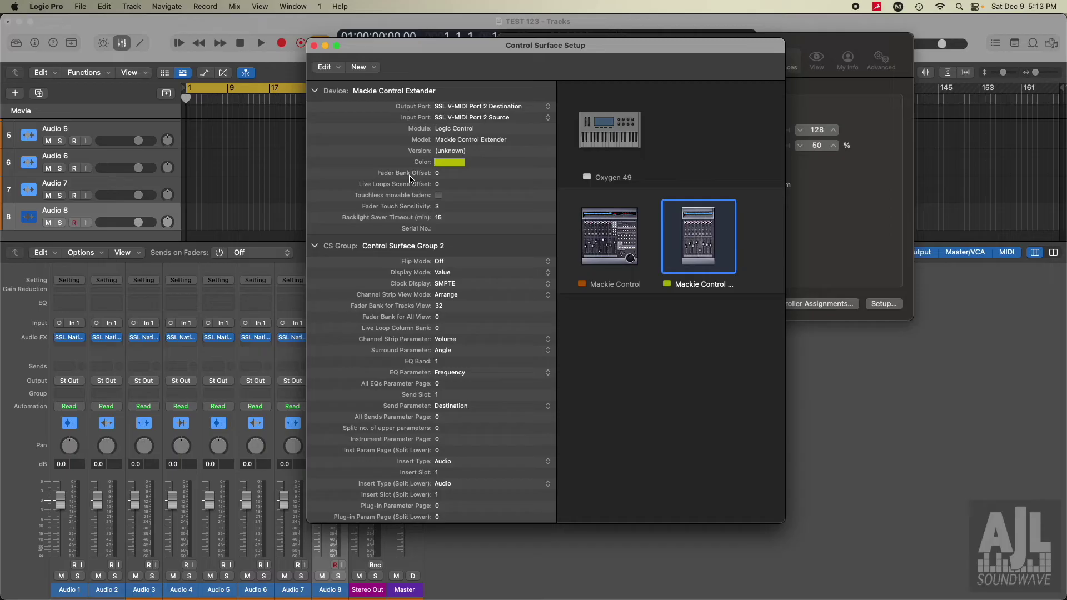
{"action": "double_click", "coordinate": [439, 174]}
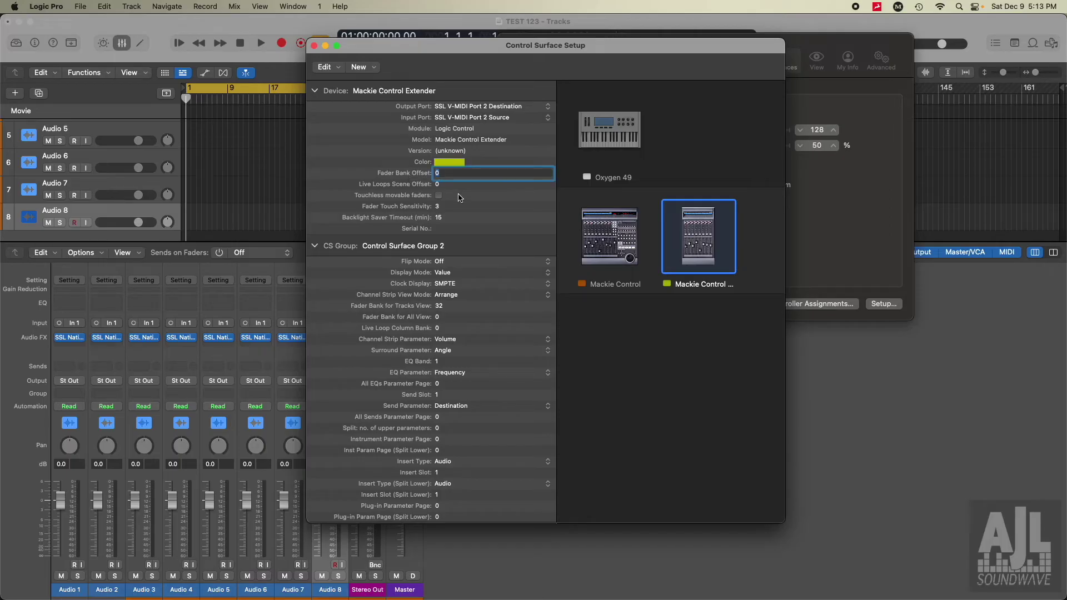
{"action": "left_click", "coordinate": [614, 343]}
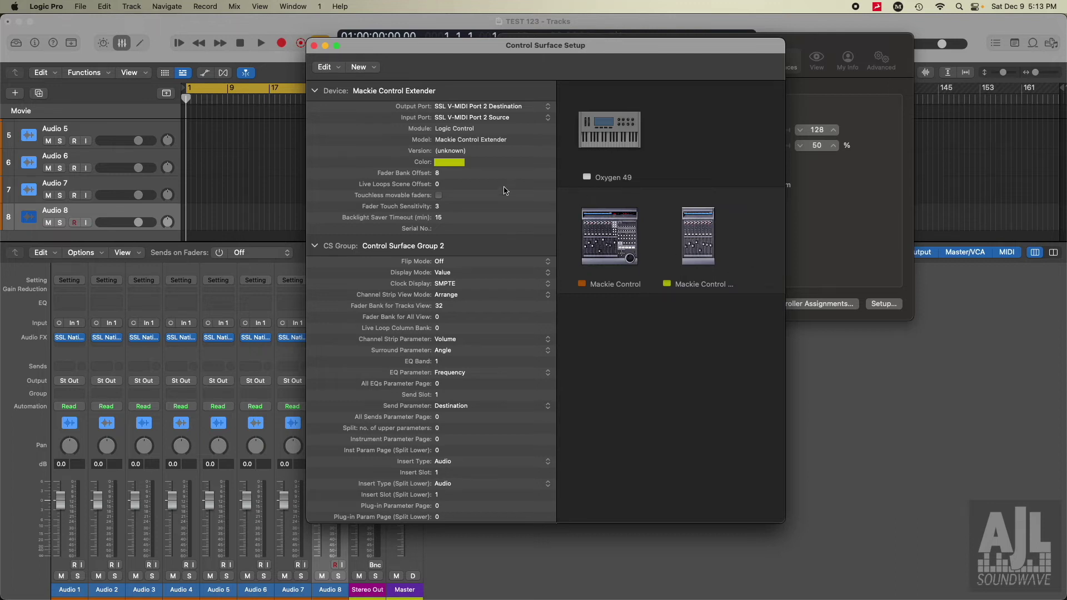
{"action": "left_click", "coordinate": [374, 68]}
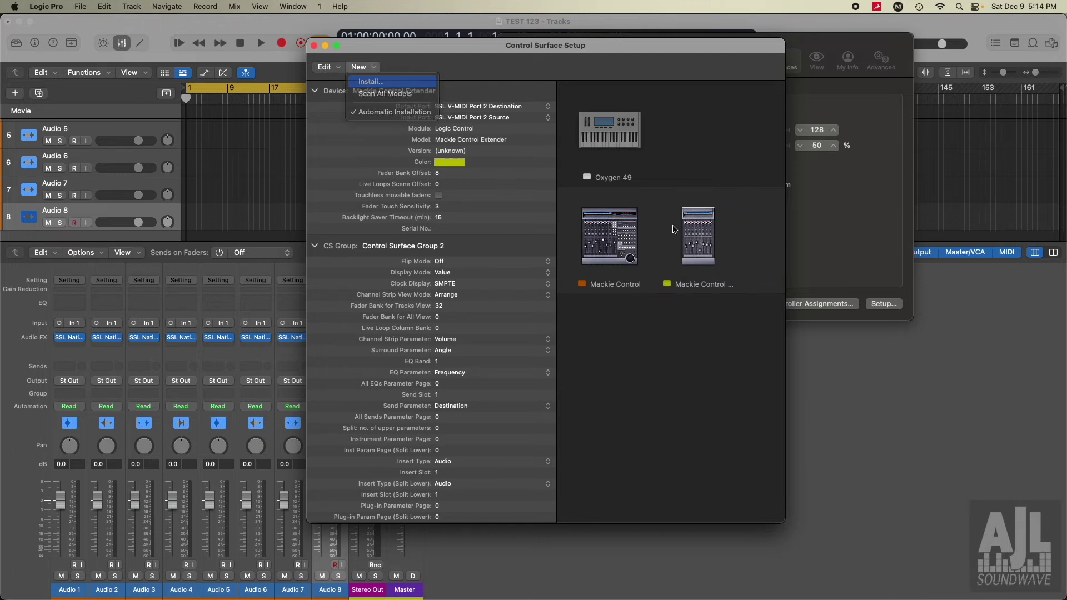
Install a second Mackie Control Extender and widen the setup window to show every device
{"action": "key", "text": "Return"}
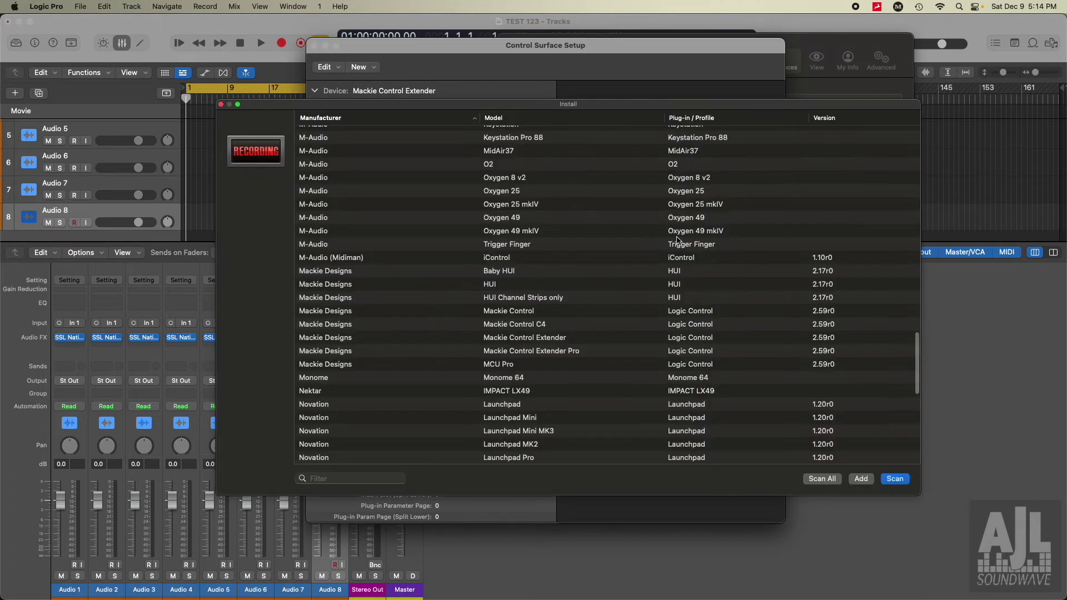
{"action": "left_click", "coordinate": [521, 338]}
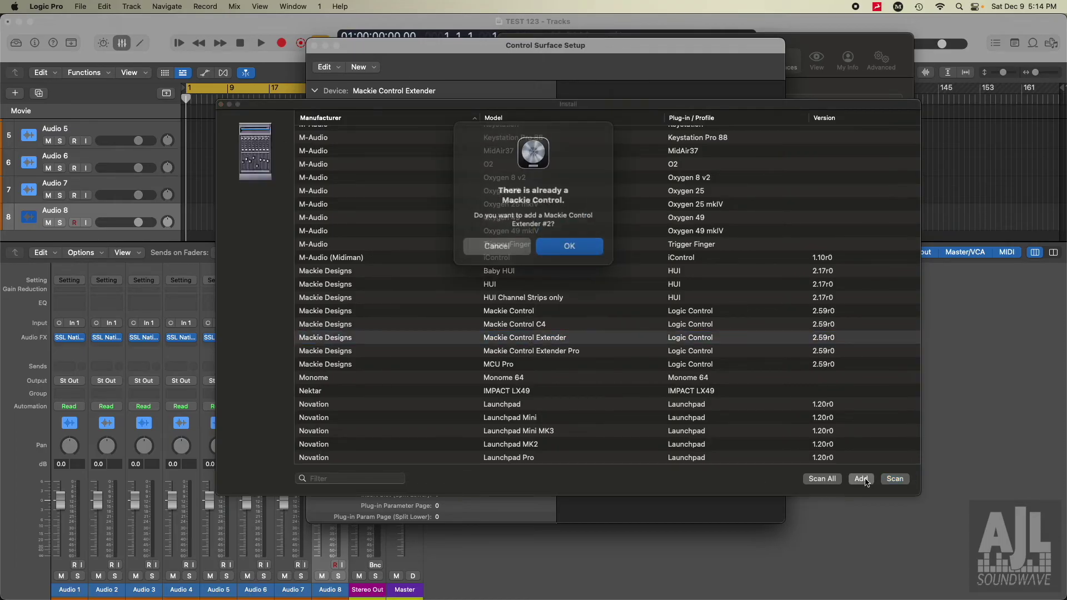
{"action": "left_click", "coordinate": [568, 248]}
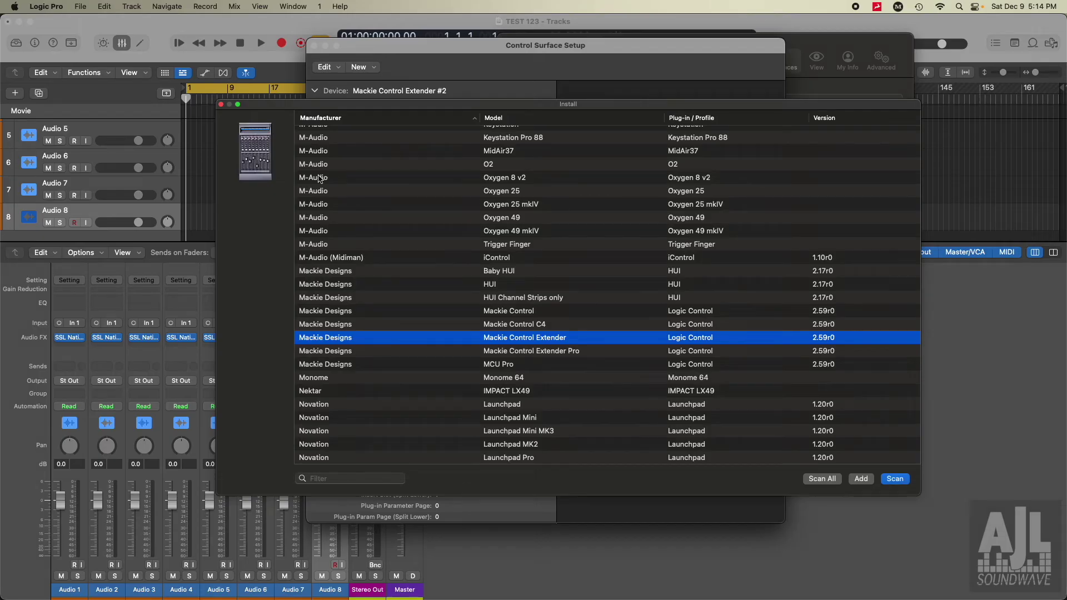
{"action": "left_click", "coordinate": [221, 105]}
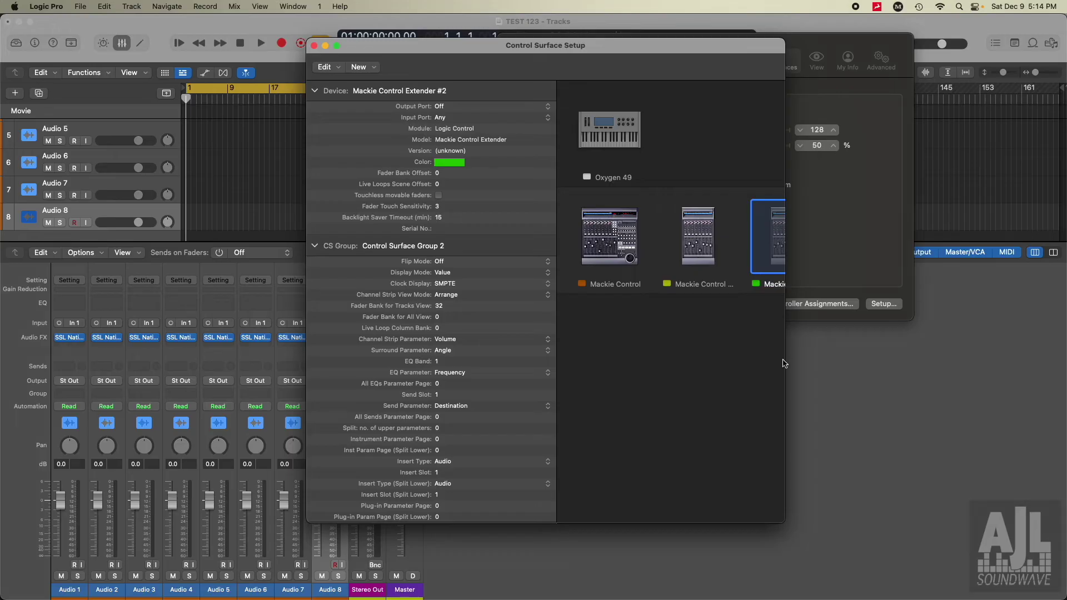
{"action": "left_click_drag", "start_coordinate": [784, 361], "coordinate": [933, 361]}
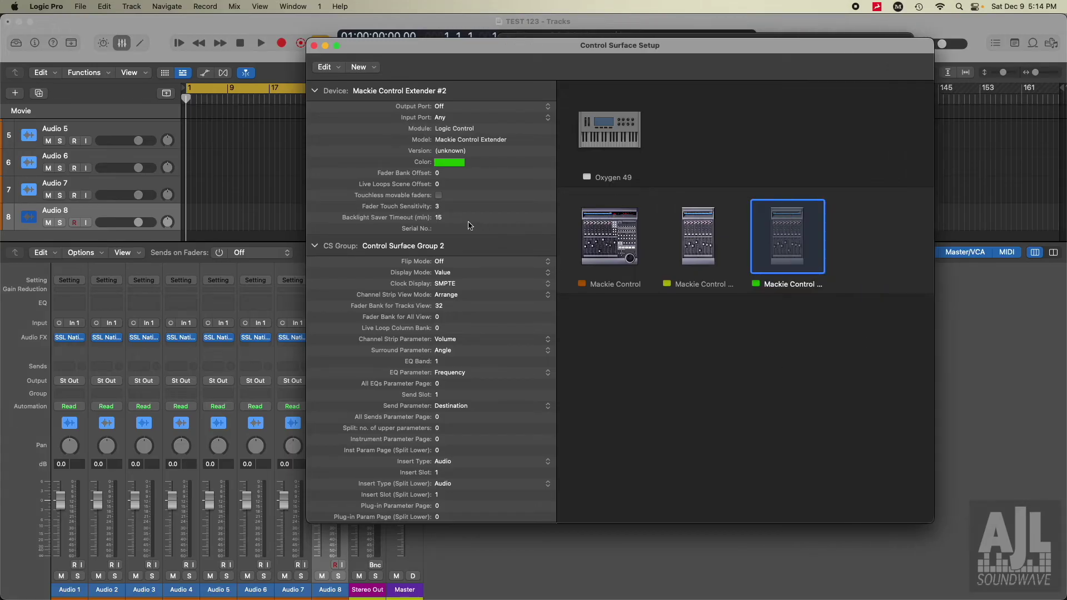
Route the second extender to SSL V-MIDI Port 3 both ways with fader bank offset 16
{"action": "left_click", "coordinate": [452, 107]}
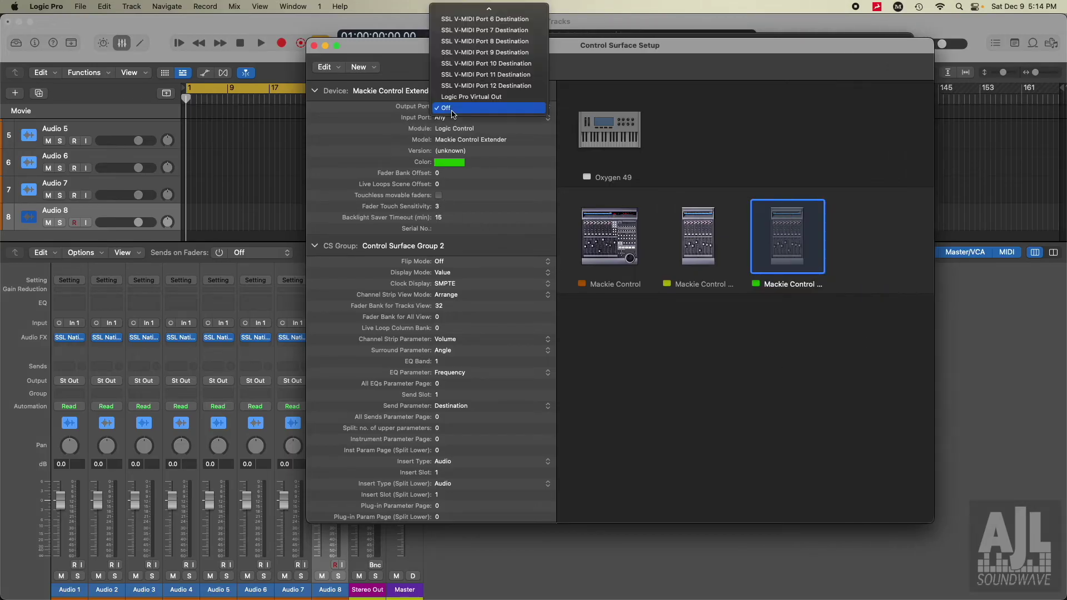
{"action": "scroll", "coordinate": [494, 41], "scroll_direction": "up", "scroll_amount": 4}
{"action": "left_click", "coordinate": [492, 41]}
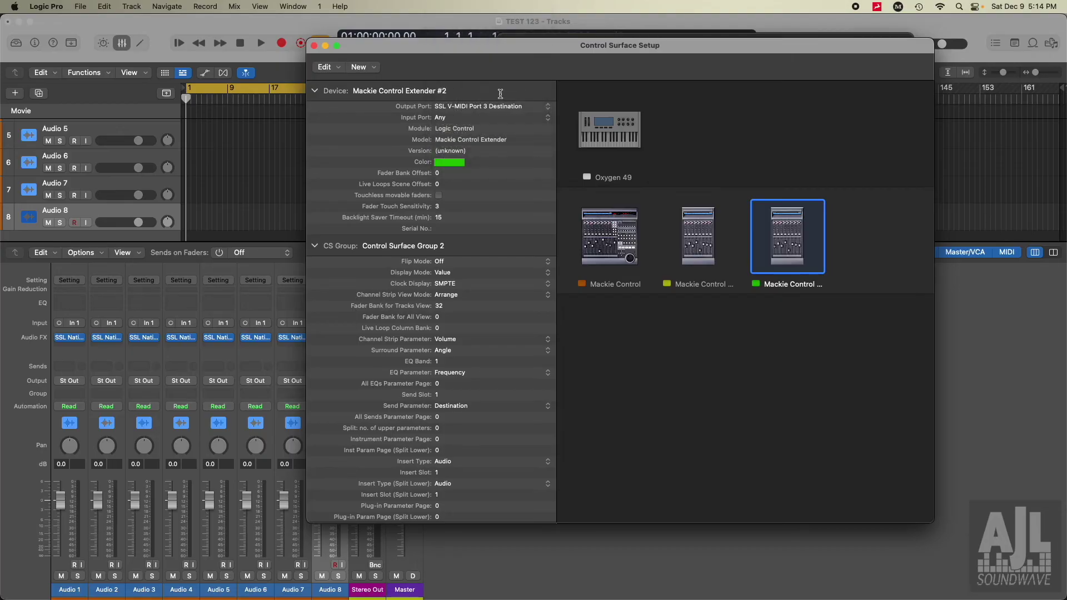
{"action": "left_click", "coordinate": [477, 118]}
{"action": "left_click", "coordinate": [499, 157]}
{"action": "double_click", "coordinate": [439, 174]}
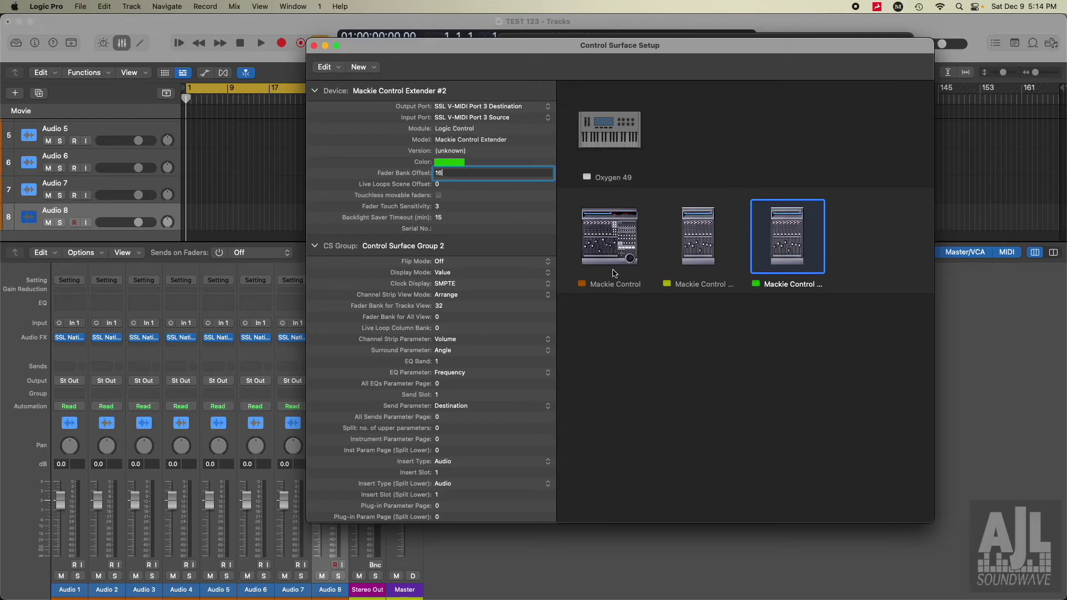
{"action": "left_click", "coordinate": [661, 350]}
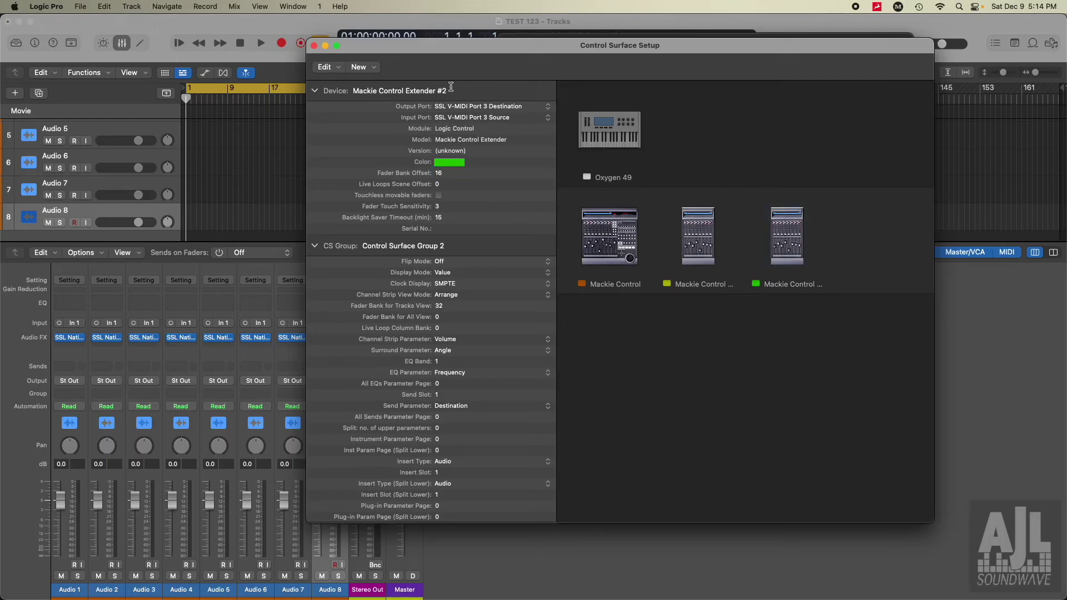
{"action": "left_click", "coordinate": [361, 67]}
{"action": "left_click", "coordinate": [364, 82]}
Install a third Mackie Control Extender and confirm the addition
{"action": "left_click", "coordinate": [521, 342]}
{"action": "scroll", "coordinate": [522, 343], "scroll_direction": "down", "scroll_amount": 2}
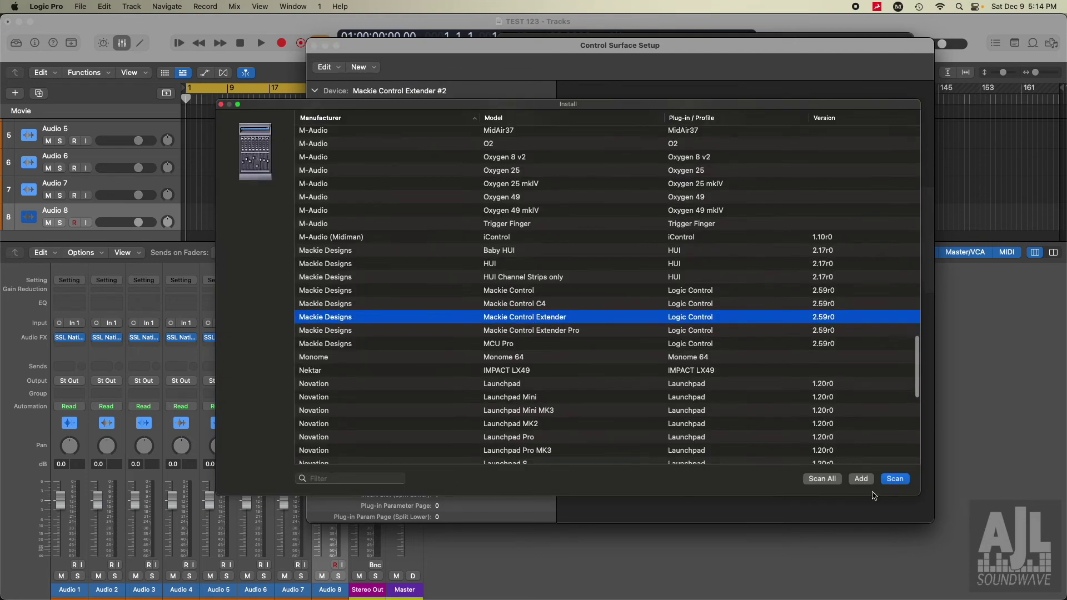
{"action": "left_click", "coordinate": [850, 480]}
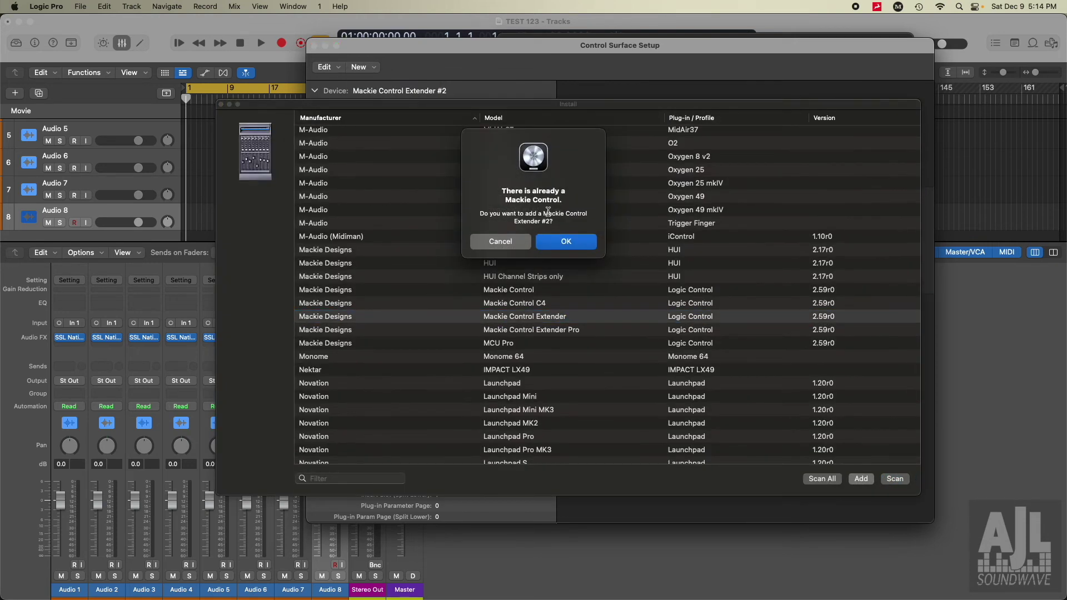
{"action": "left_click", "coordinate": [566, 242]}
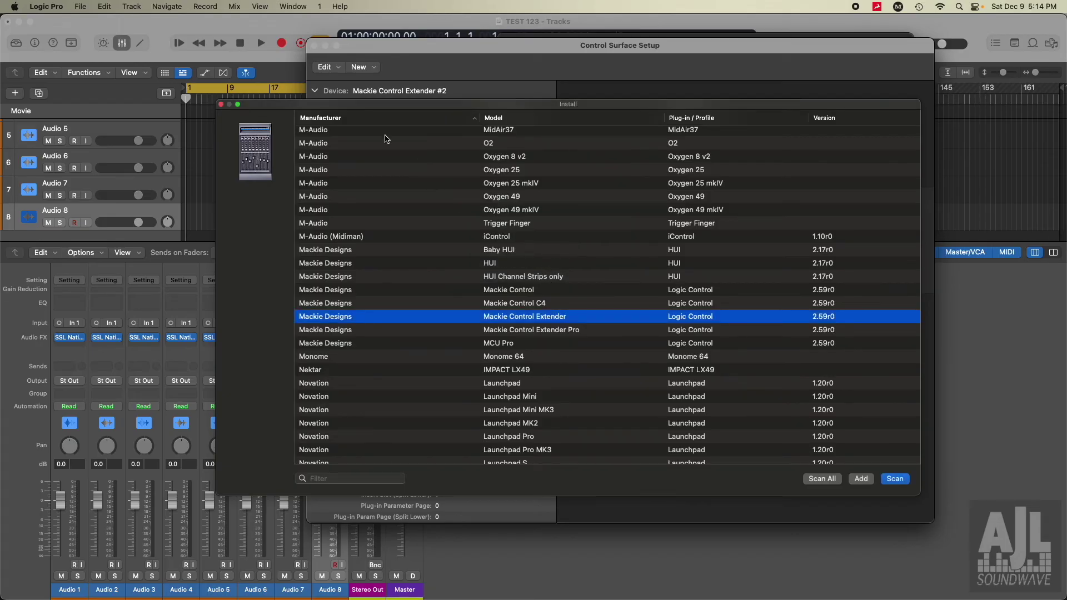
{"action": "left_click", "coordinate": [221, 105]}
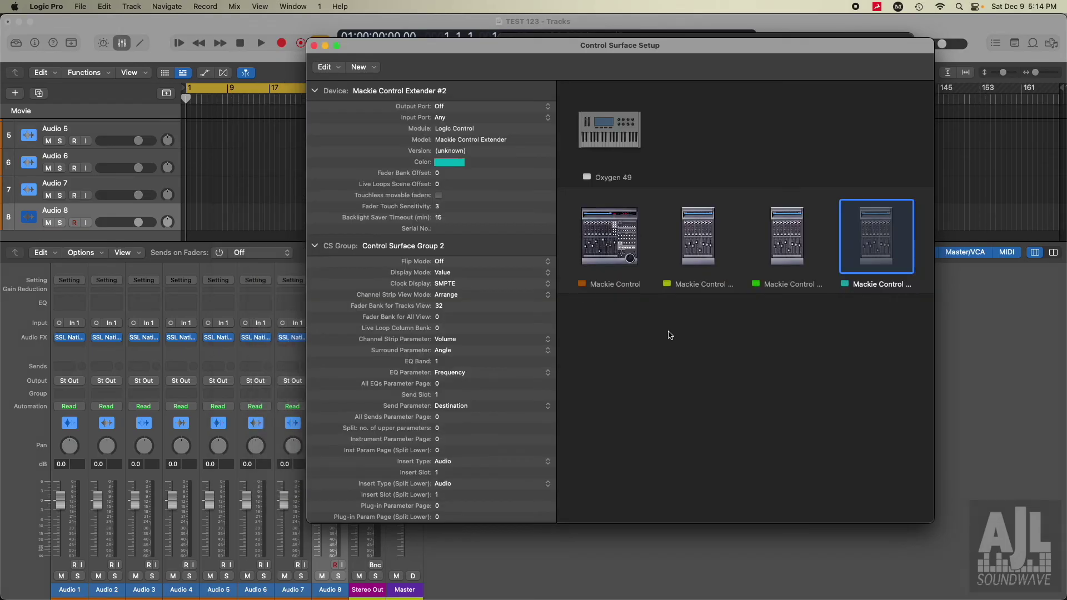
{"action": "left_click", "coordinate": [709, 346]}
Route the third extender to SSL V-MIDI Port 4 both ways with fader bank offset 24
{"action": "left_click", "coordinate": [457, 106]}
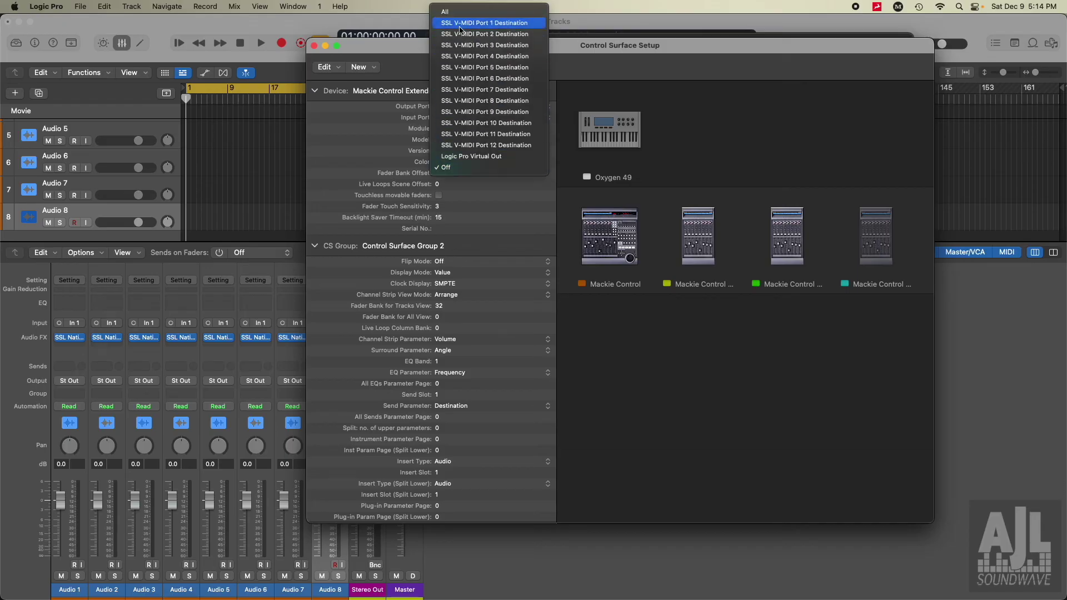
{"action": "left_click", "coordinate": [475, 56]}
{"action": "left_click", "coordinate": [477, 119]}
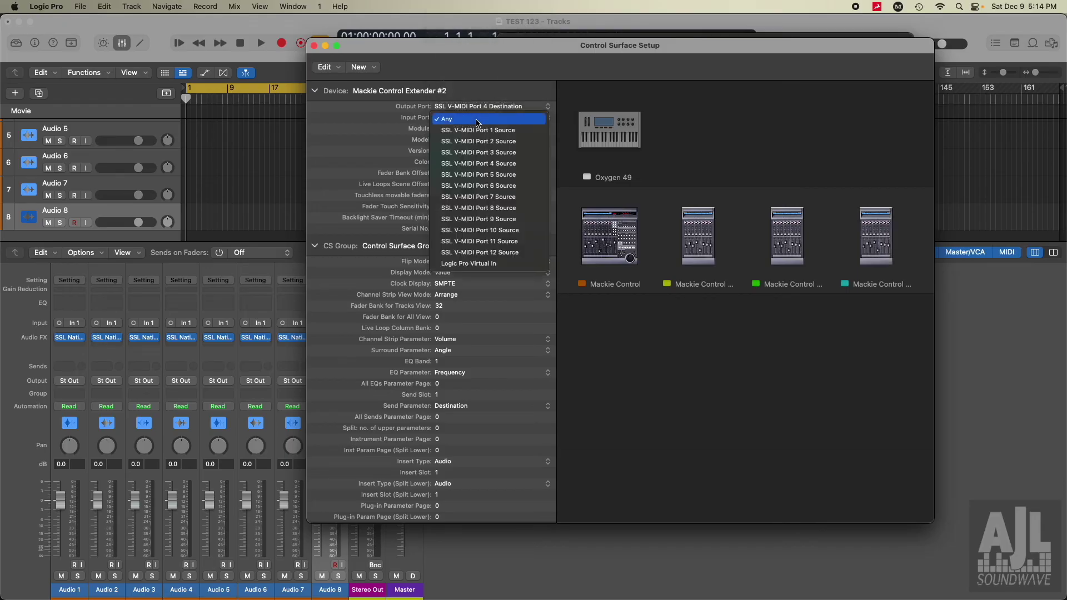
{"action": "left_click", "coordinate": [483, 164]}
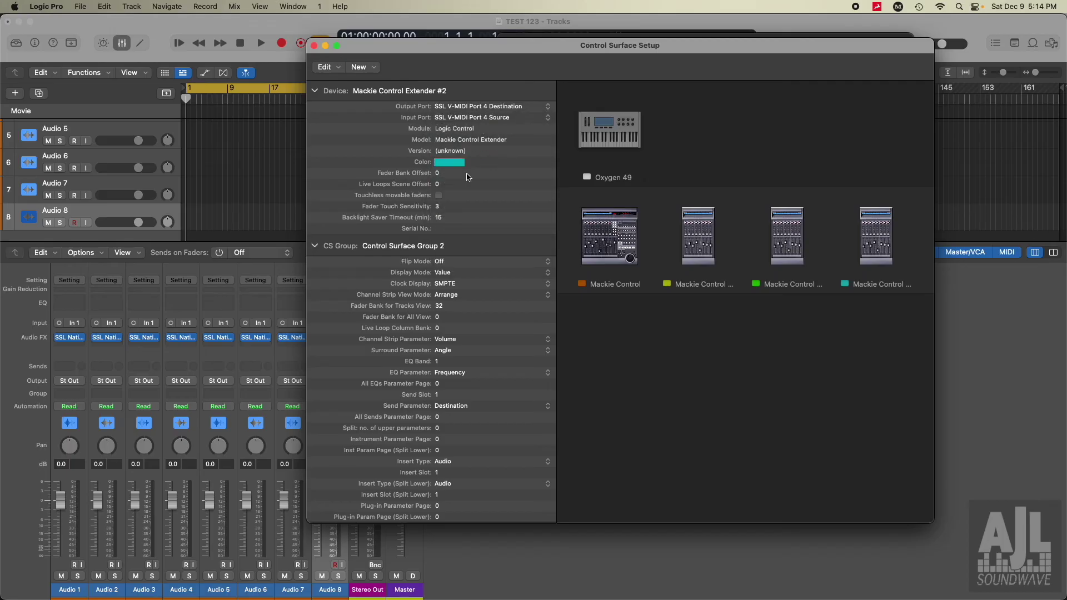
{"action": "double_click", "coordinate": [448, 175]}
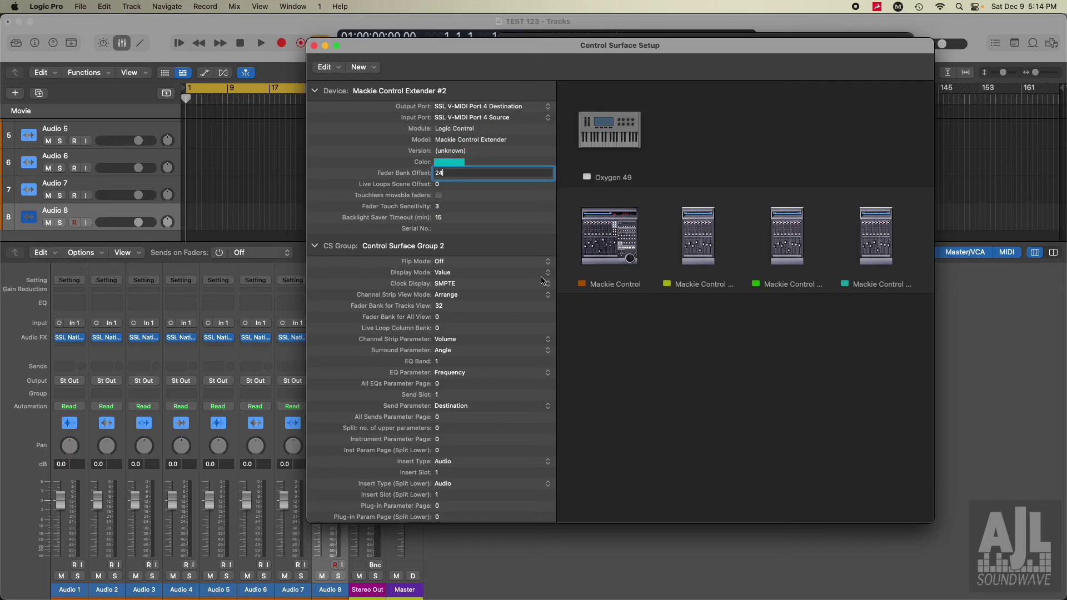
{"action": "left_click", "coordinate": [612, 321]}
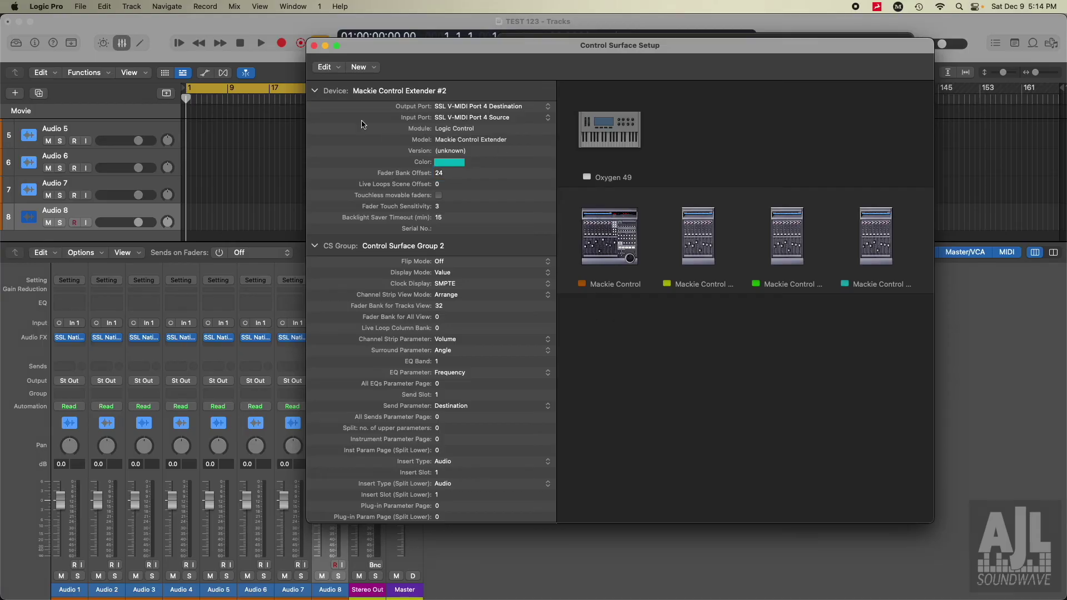
Close Logic's control surface windows, then test SSL 360 transport: cycle off, play, stop, rewind, fast-forward
{"action": "left_click", "coordinate": [314, 46]}
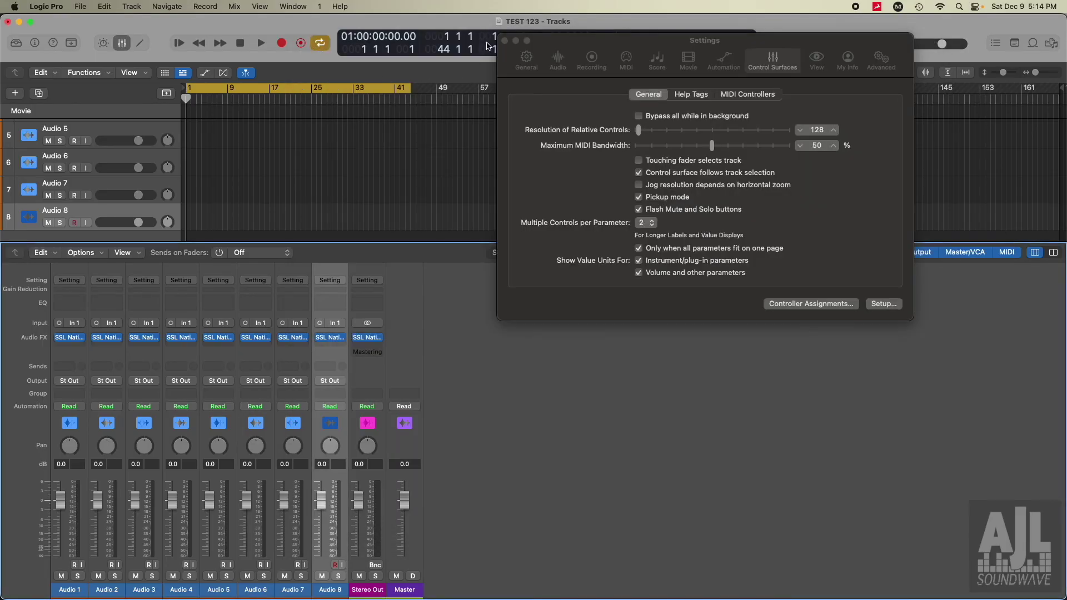
{"action": "left_click", "coordinate": [506, 39]}
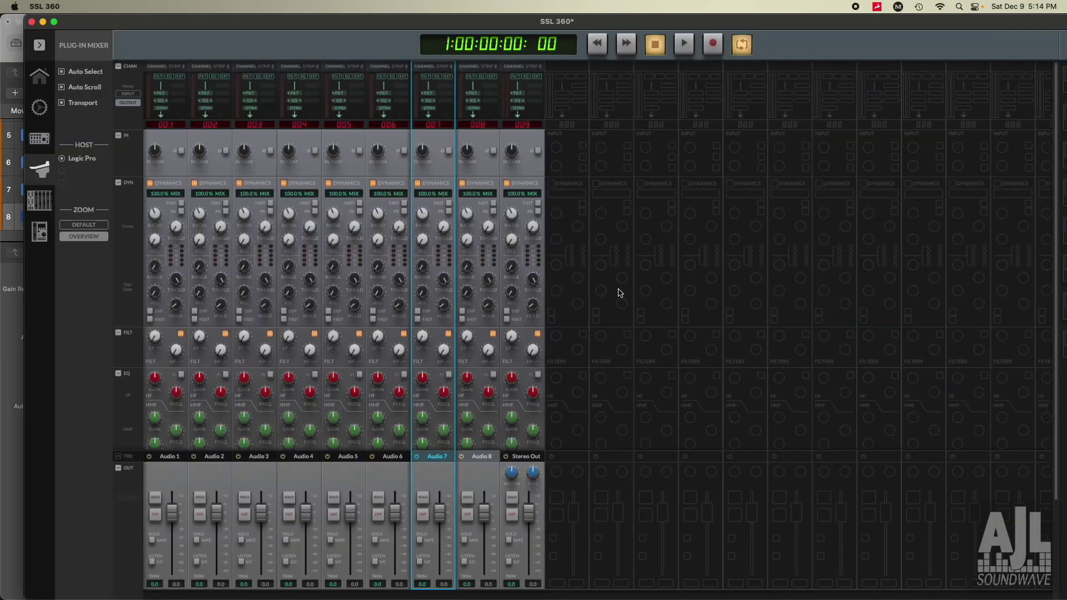
{"action": "left_click", "coordinate": [742, 44]}
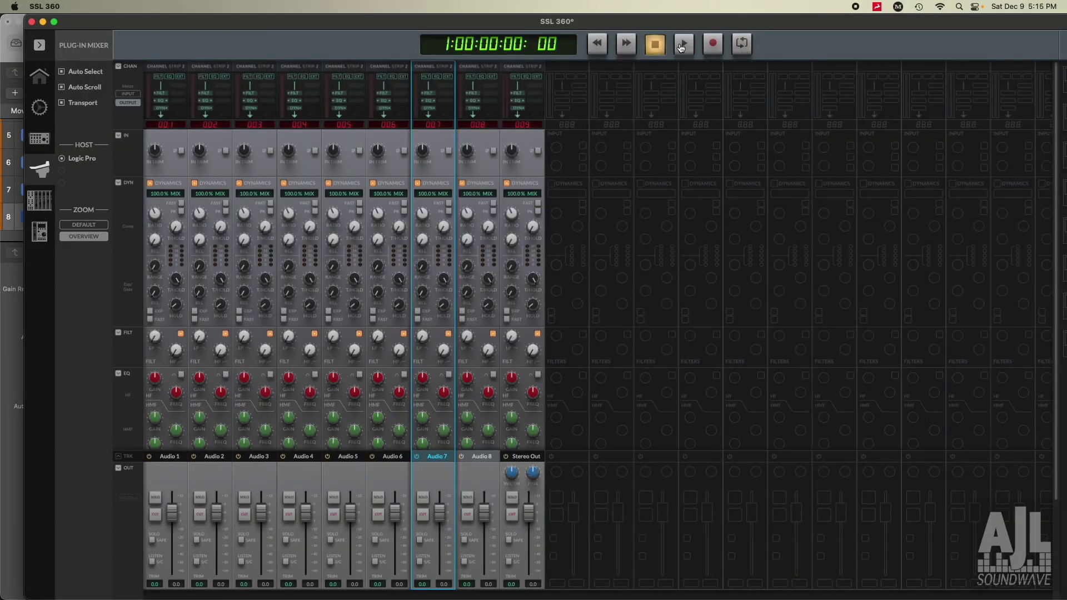
{"action": "left_click", "coordinate": [685, 44]}
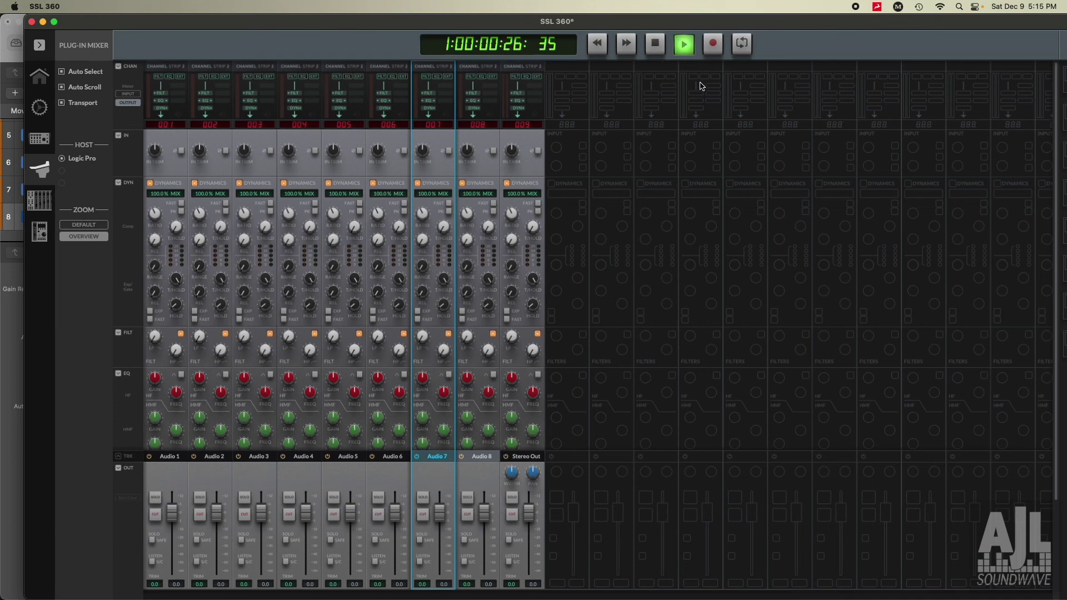
{"action": "key", "text": "space"}
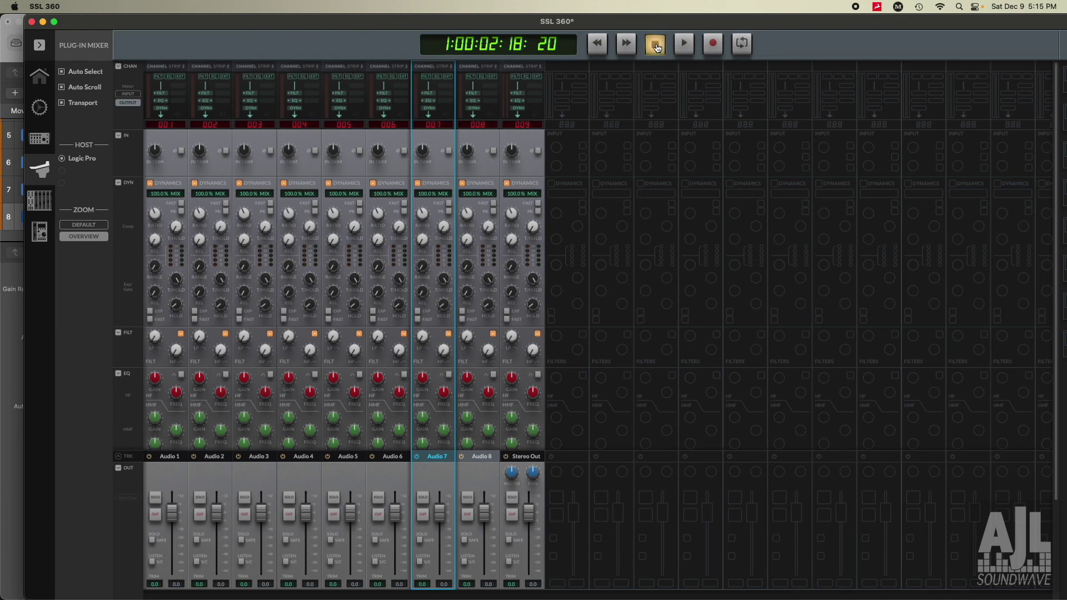
{"action": "key", "text": "comma"}
{"action": "left_click", "coordinate": [626, 44]}
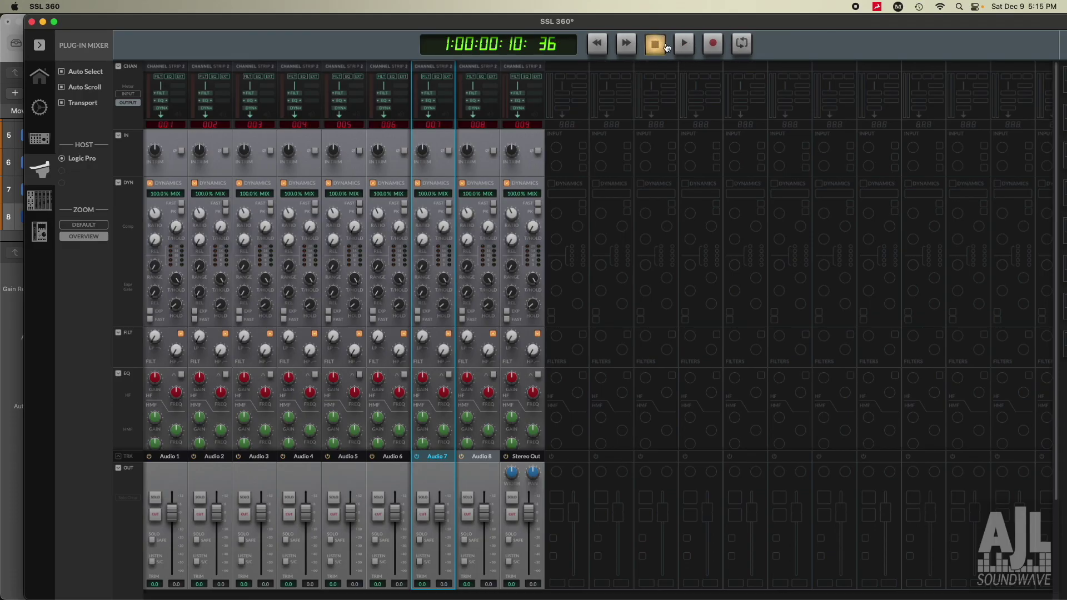
Stop the transport at 01:00:00:00 and close SSL 360 to reveal the TEST 123 mixer
{"action": "left_click", "coordinate": [655, 45]}
{"action": "left_click", "coordinate": [43, 22]}
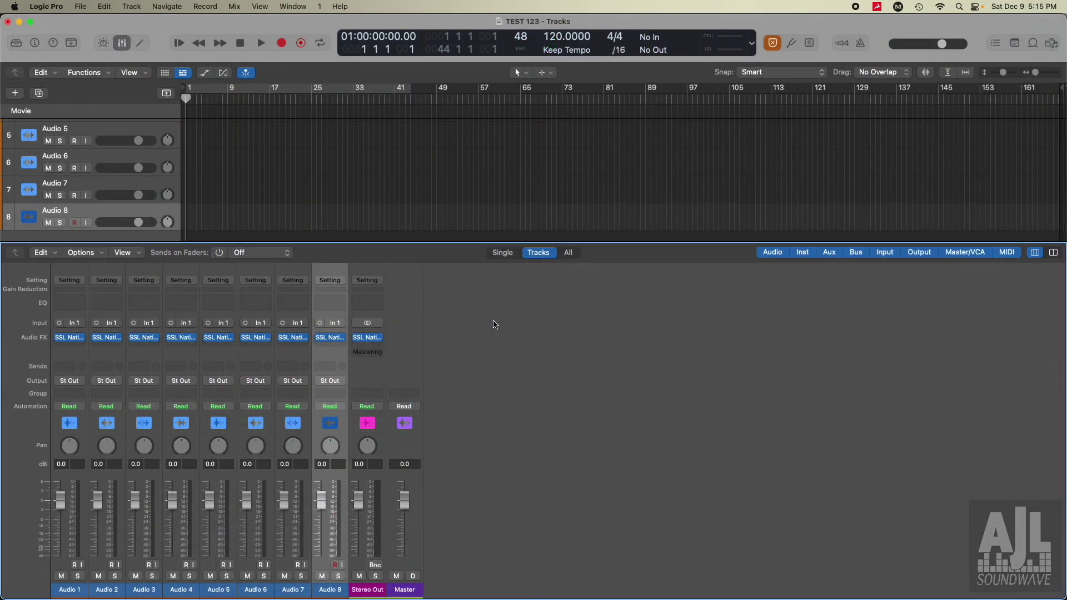